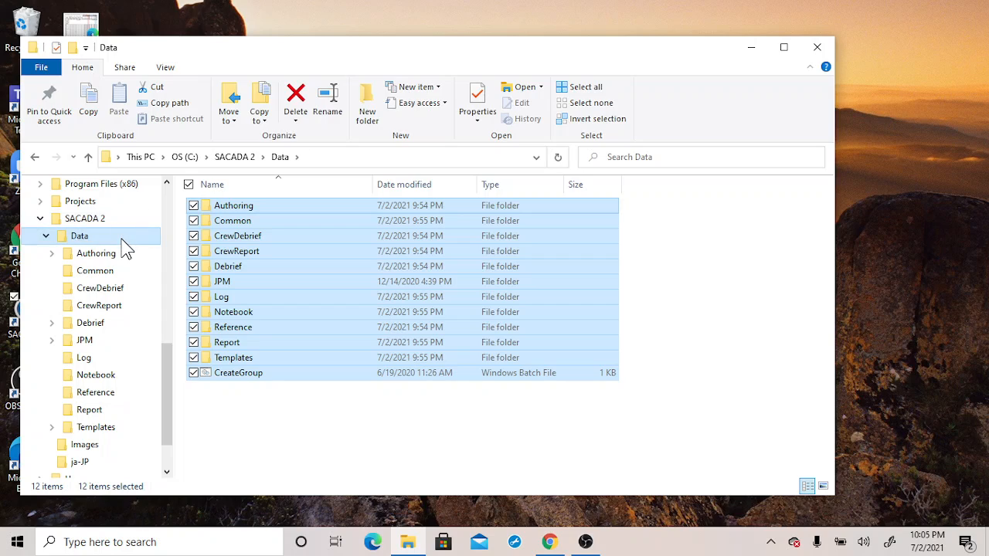
# Browse the folders inside the SACADA 2 Data directory and minimize the file window
pyautogui.click(261, 251)
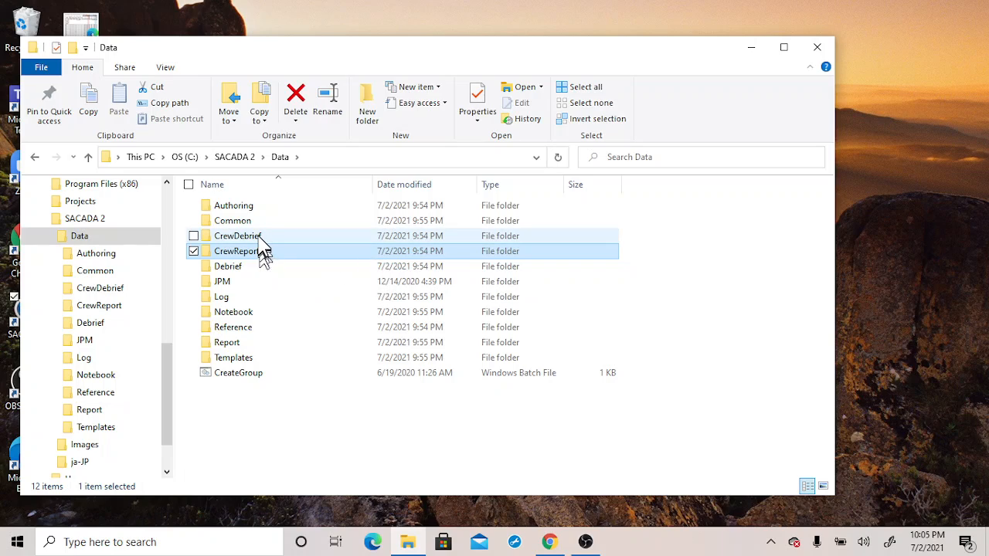
pyautogui.click(261, 239)
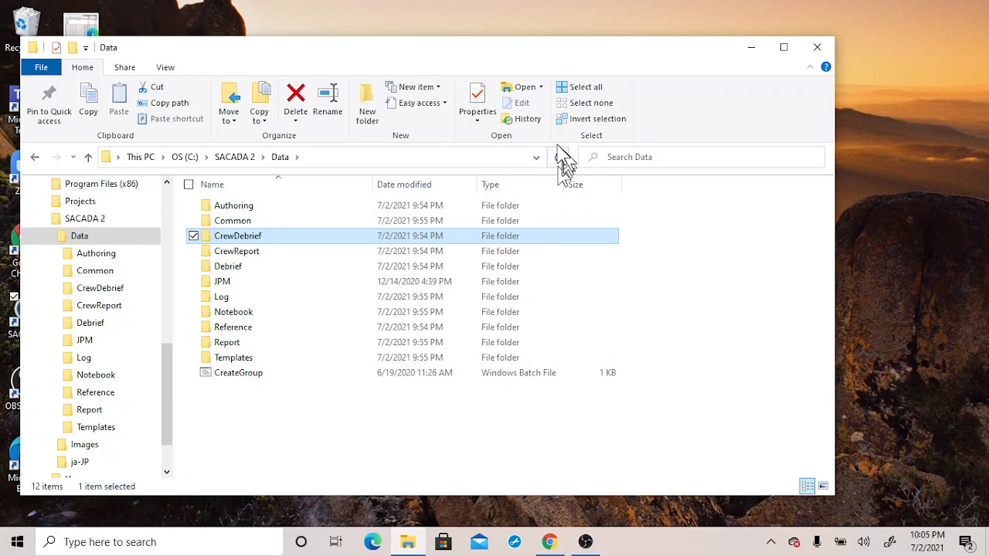
pyautogui.click(751, 48)
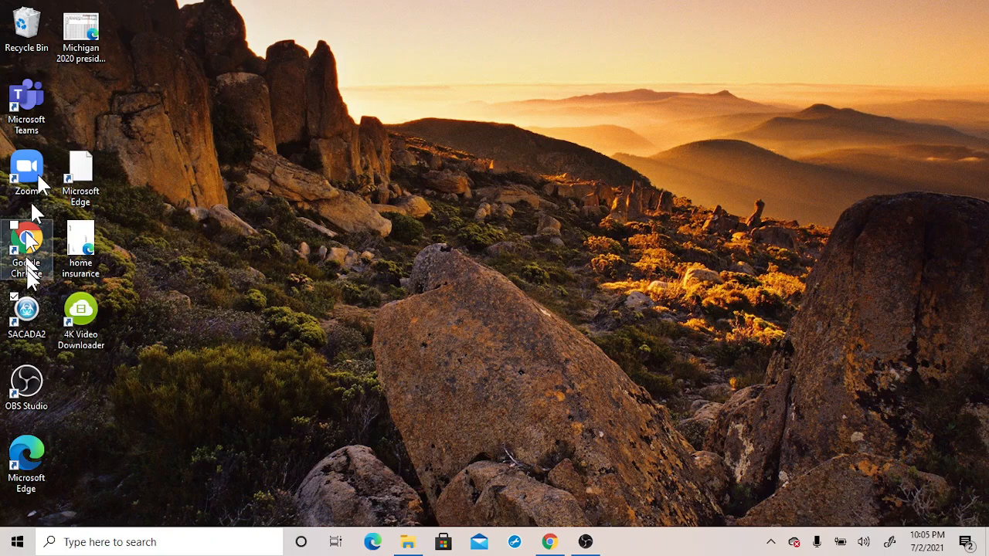
# Launch SACADA 2 from the desktop, maximize its window and reopen the Authoring workspace
pyautogui.doubleClick(27, 313)
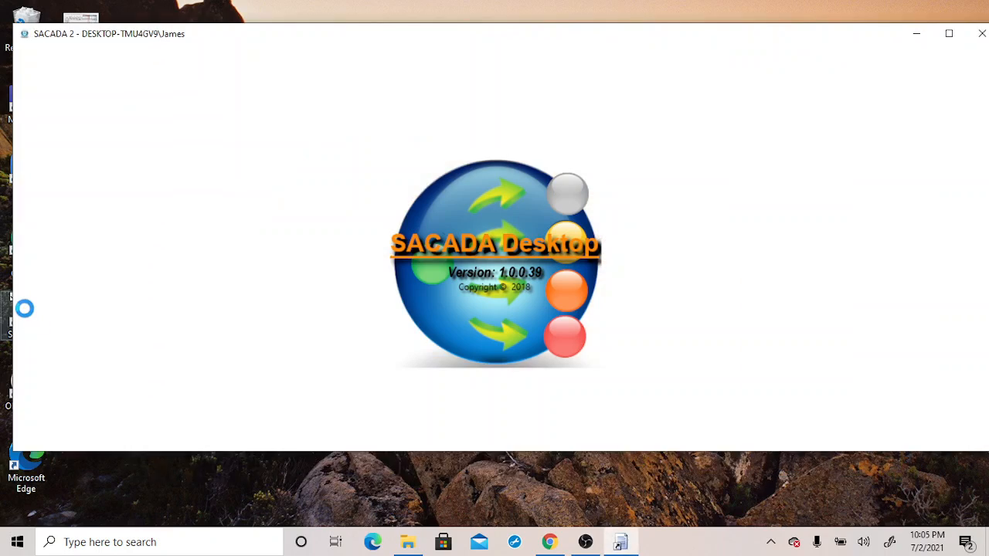
pyautogui.click(949, 34)
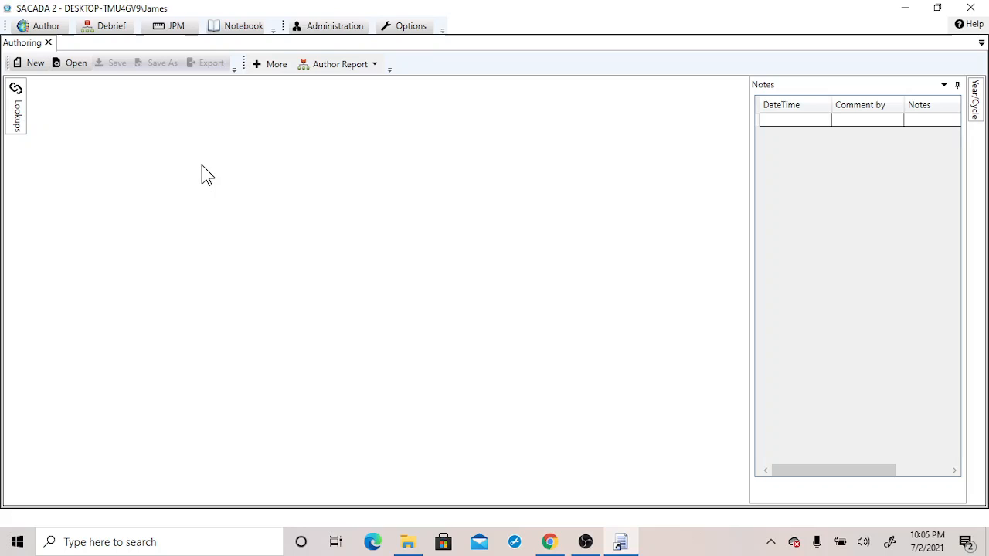
pyautogui.click(48, 43)
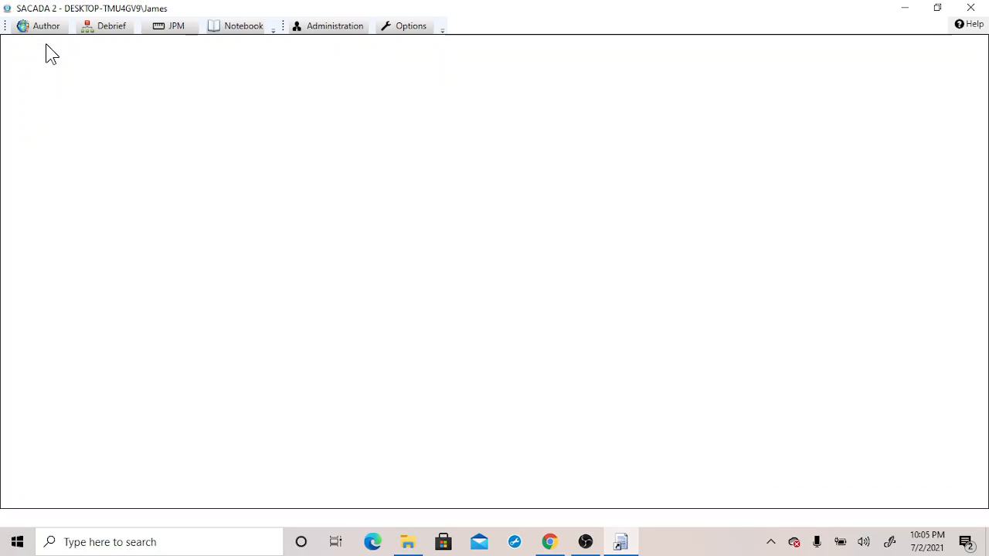
pyautogui.click(45, 33)
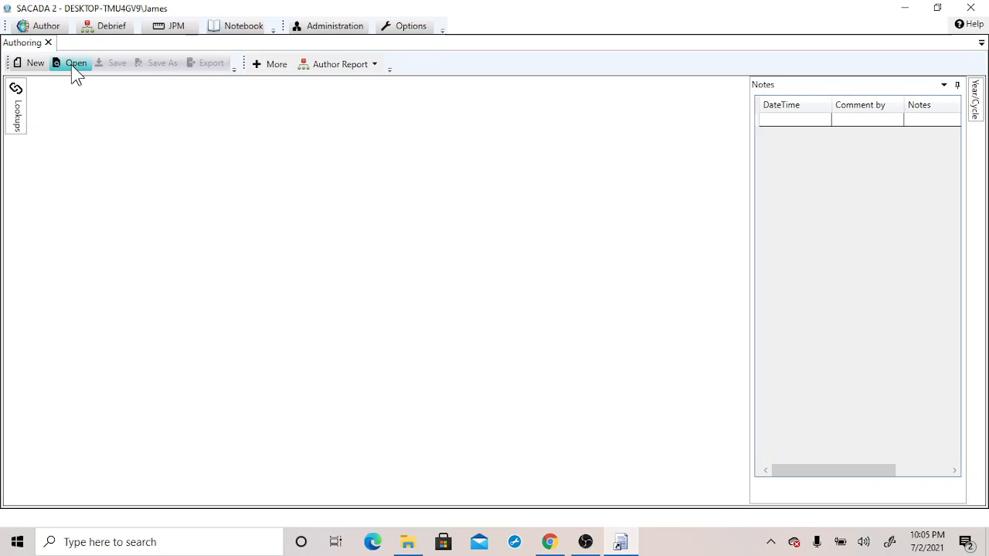
# Open the scenario file RST 216.02.sce from the NRC authoring folder
pyautogui.click(74, 68)
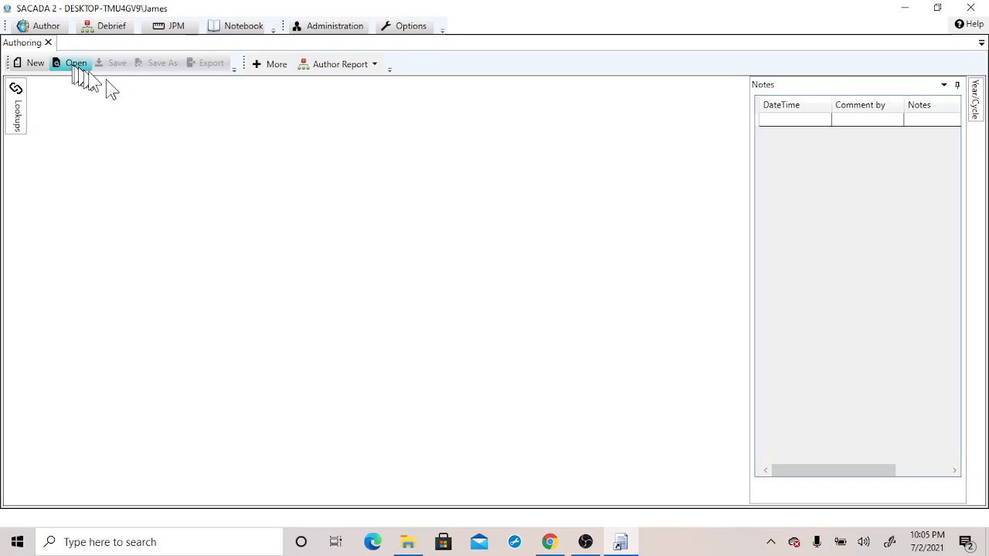
pyautogui.click(272, 71)
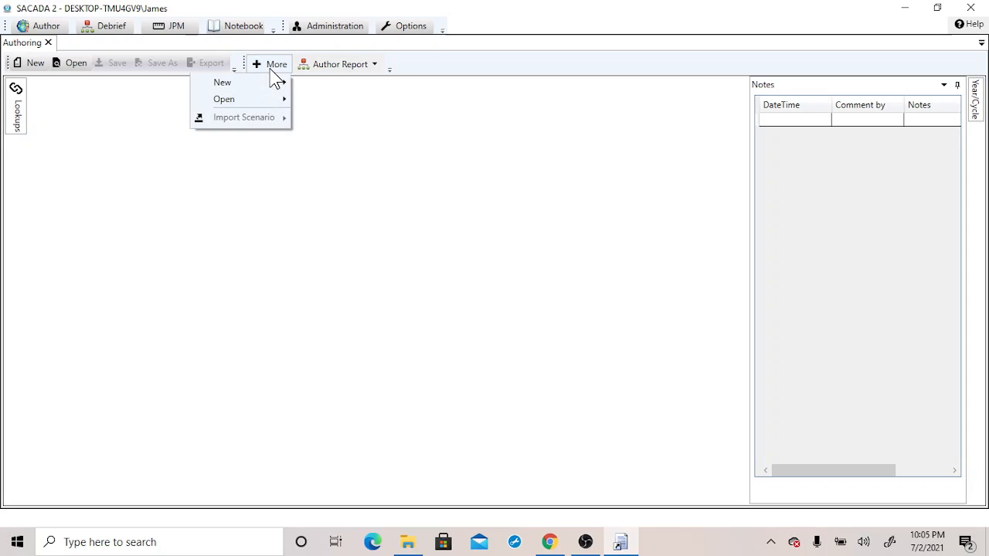
pyautogui.moveTo(250, 105)
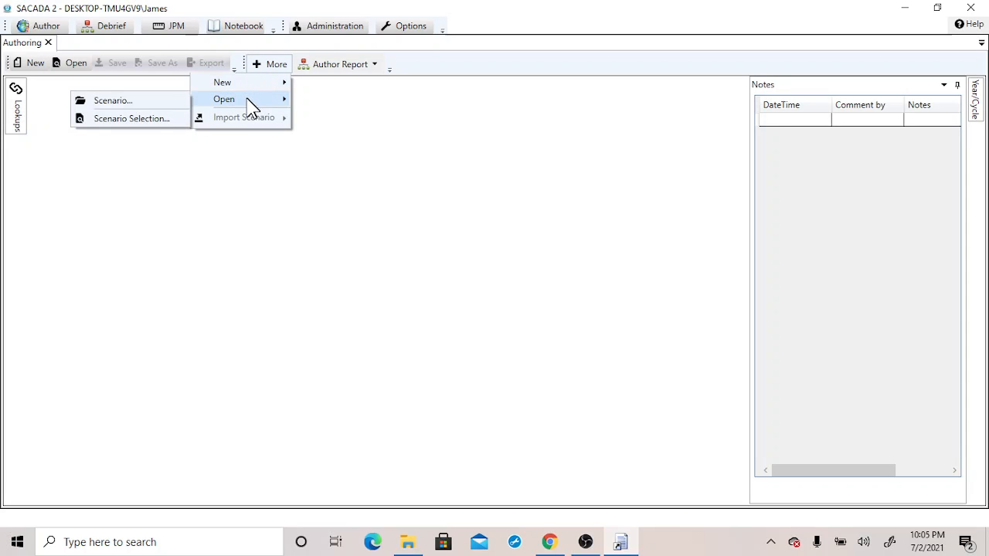
pyautogui.click(114, 101)
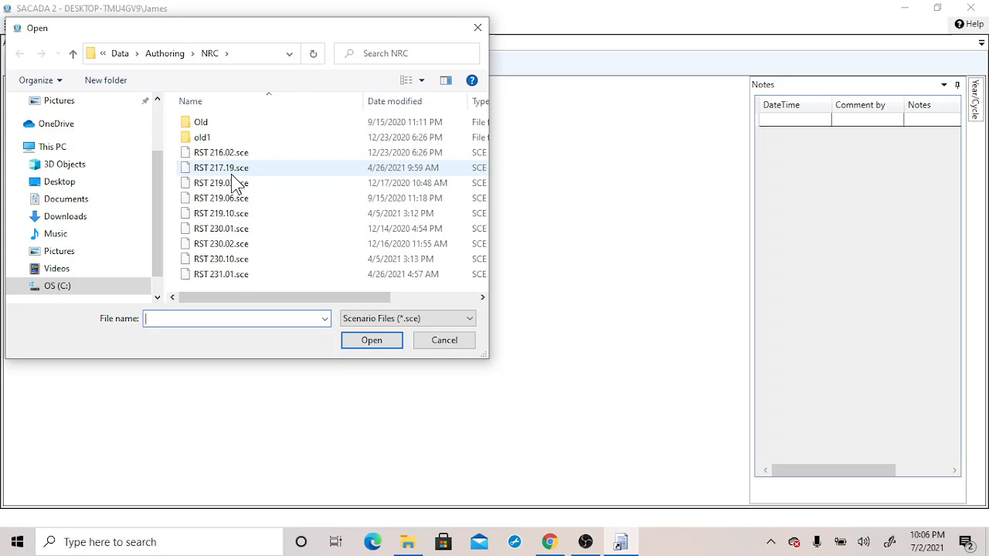
pyautogui.click(272, 157)
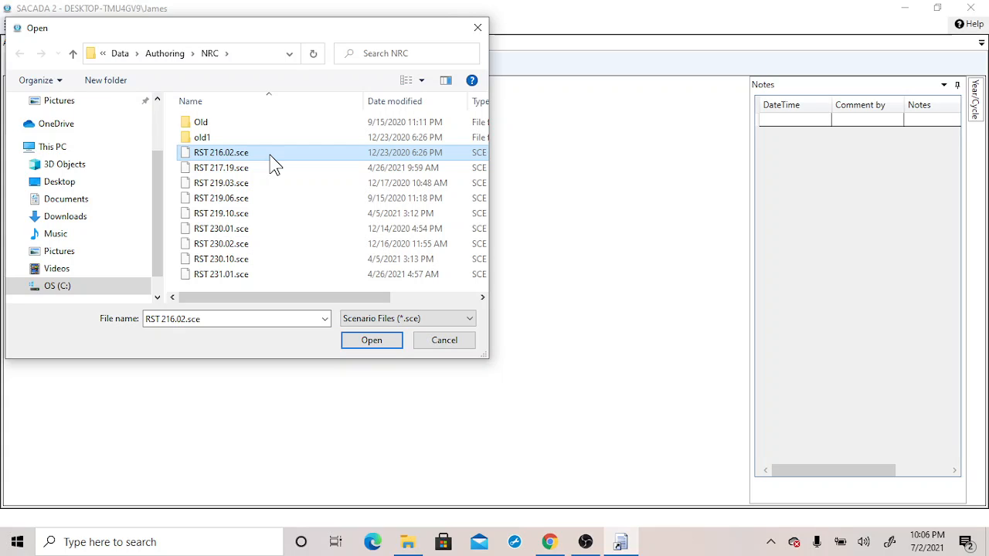
pyautogui.click(369, 343)
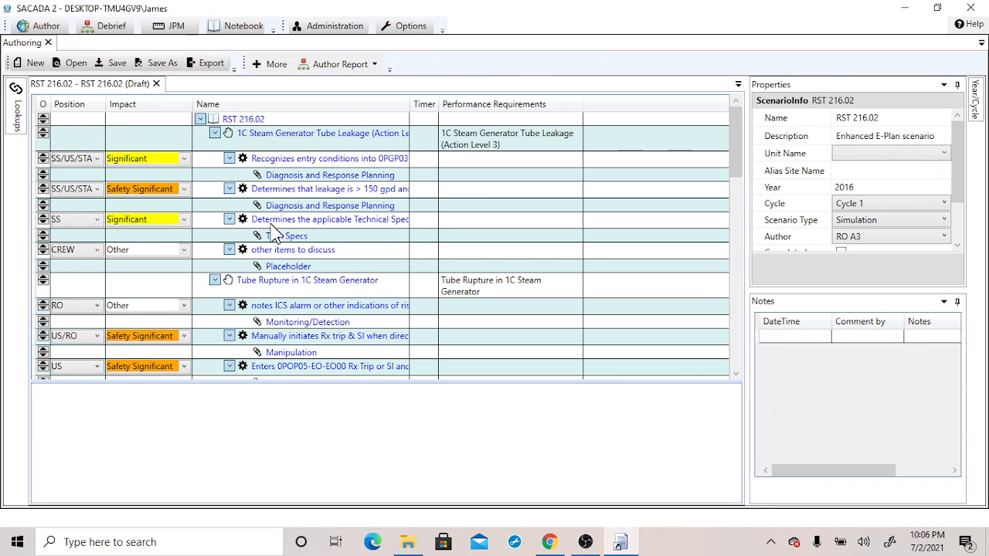
# Collapse each malfunction group in the scenario tree to show only the malfunction headings
pyautogui.click(216, 134)
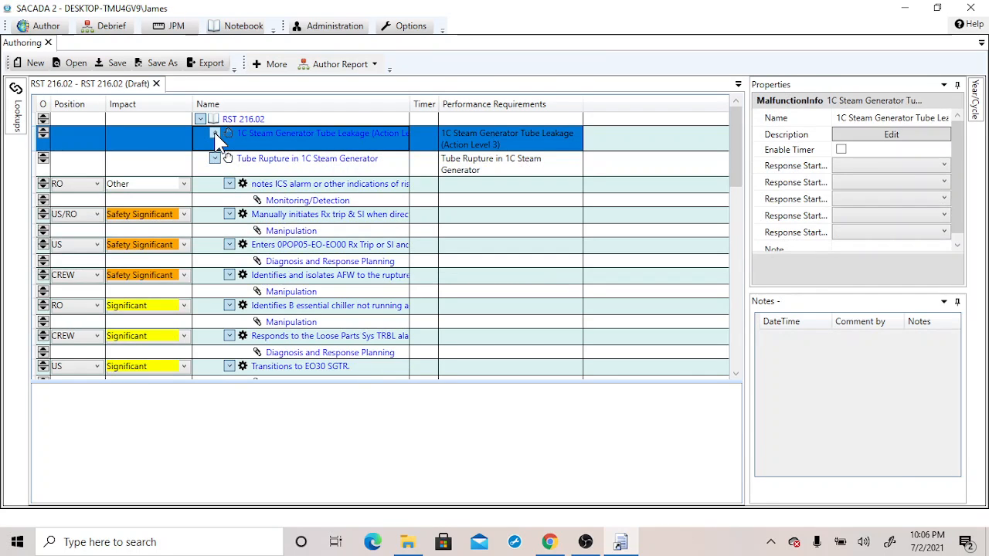
pyautogui.click(215, 158)
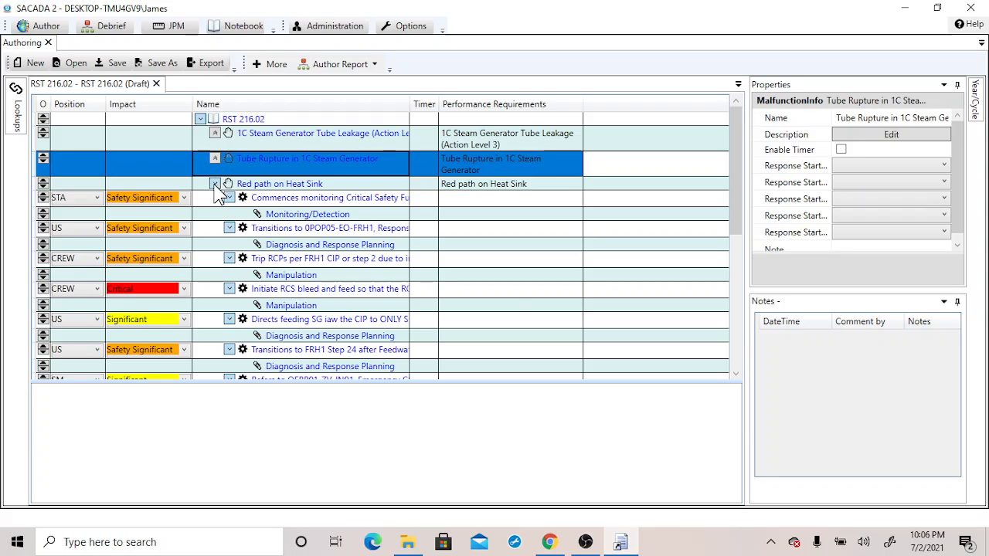
pyautogui.click(216, 184)
pyautogui.click(215, 198)
pyautogui.click(216, 211)
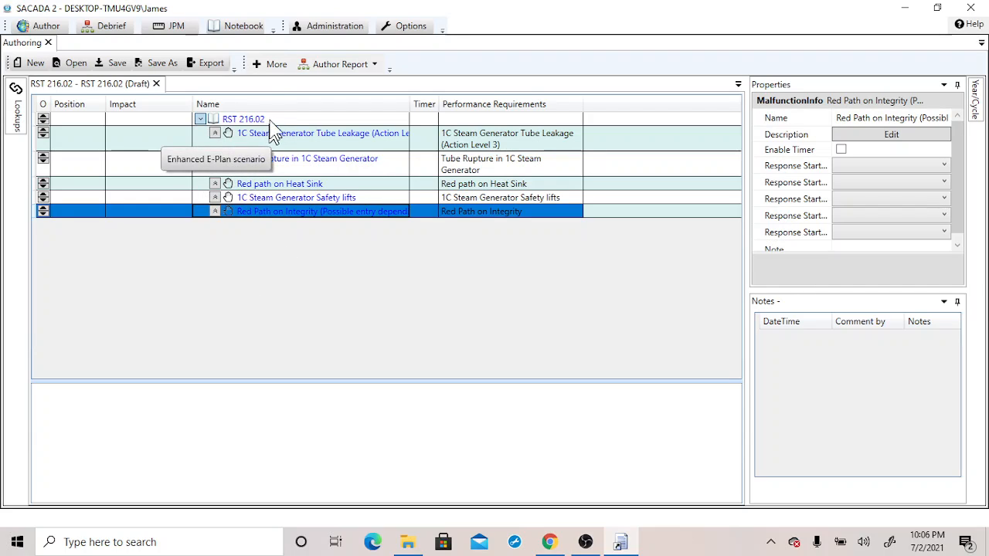
# Import the scenario RST 217.19.sce into the open scenario
pyautogui.click(276, 67)
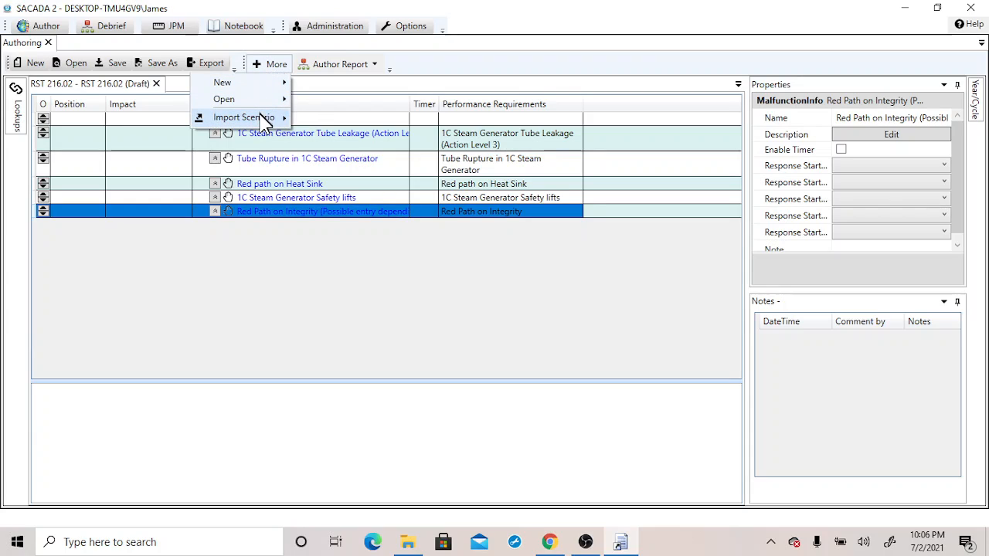
pyautogui.moveTo(264, 120)
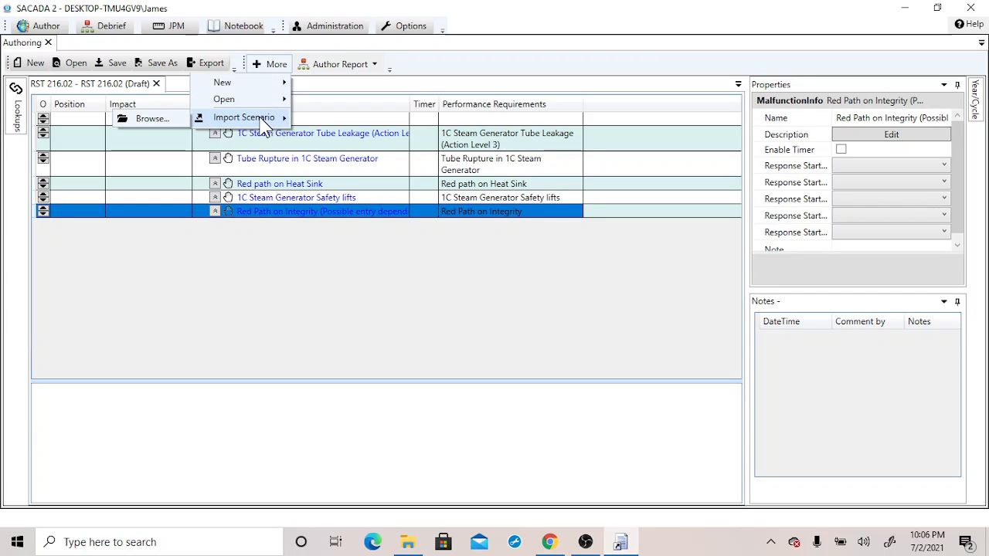
pyautogui.click(159, 121)
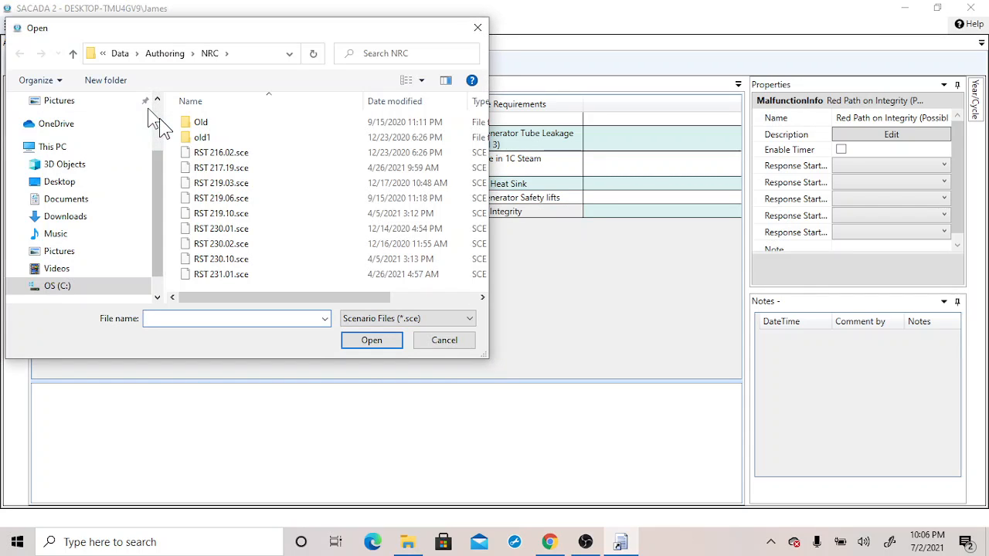
pyautogui.click(232, 169)
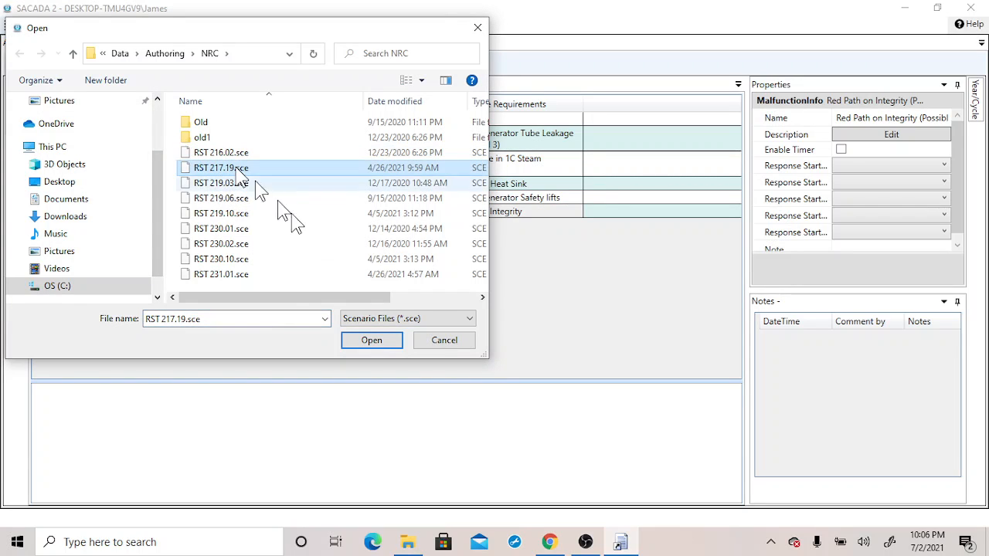
pyautogui.click(389, 344)
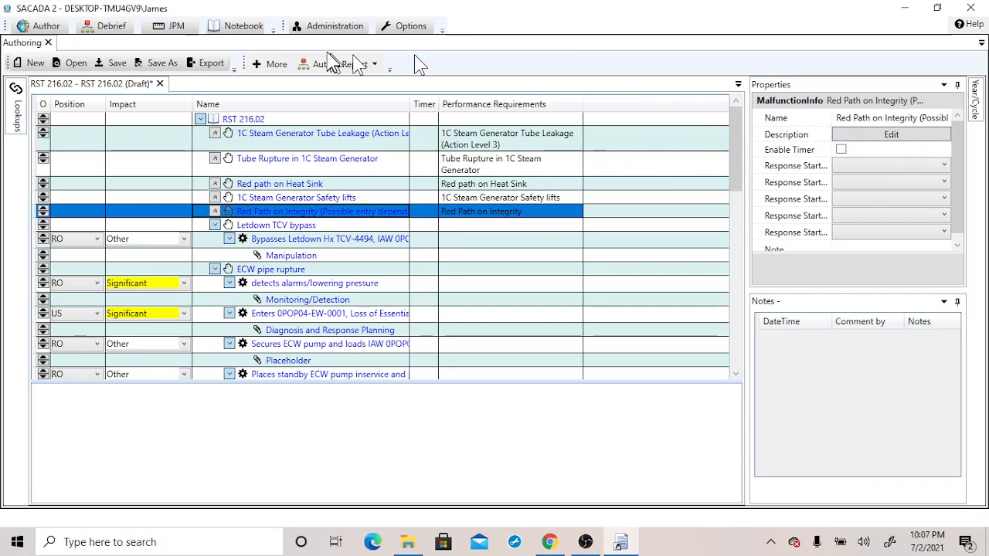
# Rename the scenario to RST 21236.02 and set its year to 2024
pyautogui.click(263, 121)
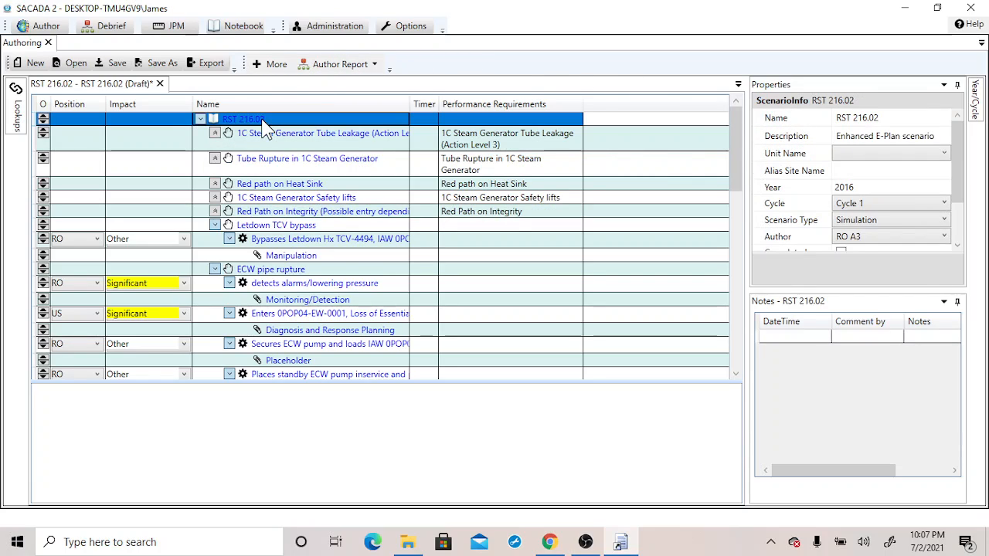
pyautogui.click(864, 118)
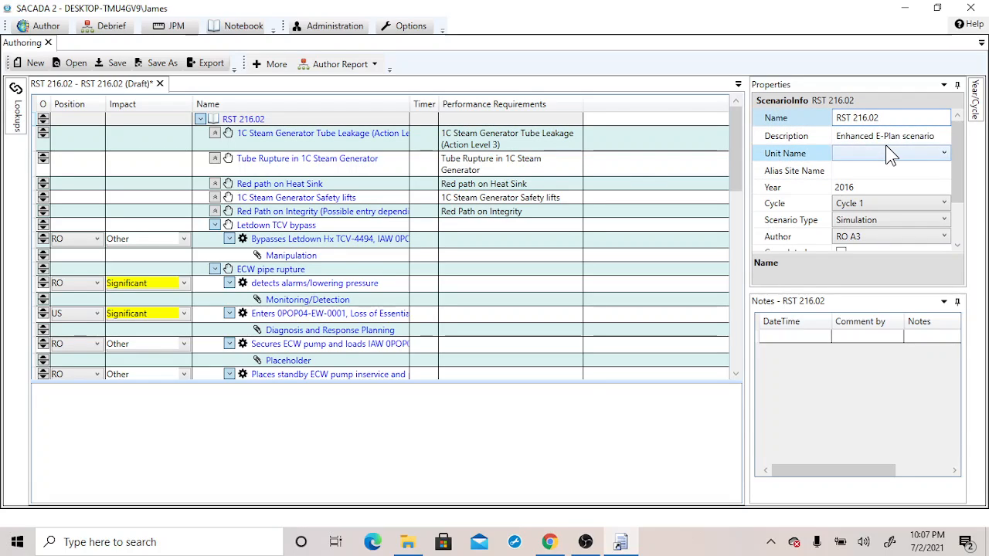
pyautogui.write('23')
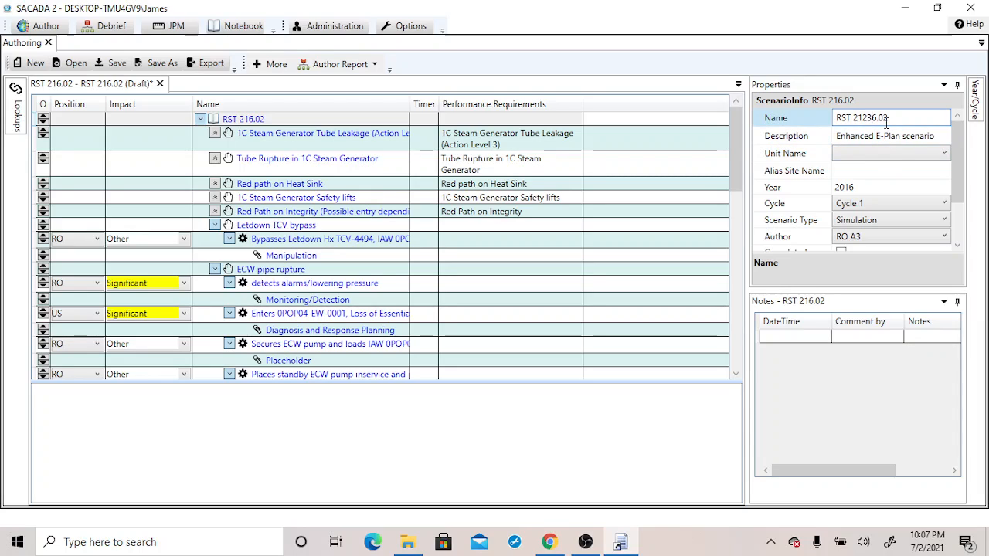
pyautogui.click(886, 187)
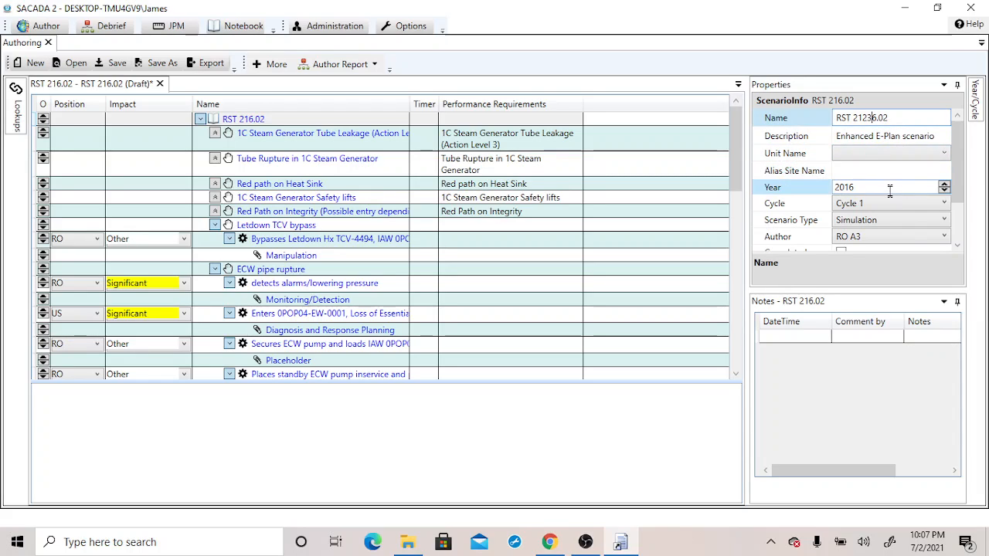
pyautogui.click(945, 188)
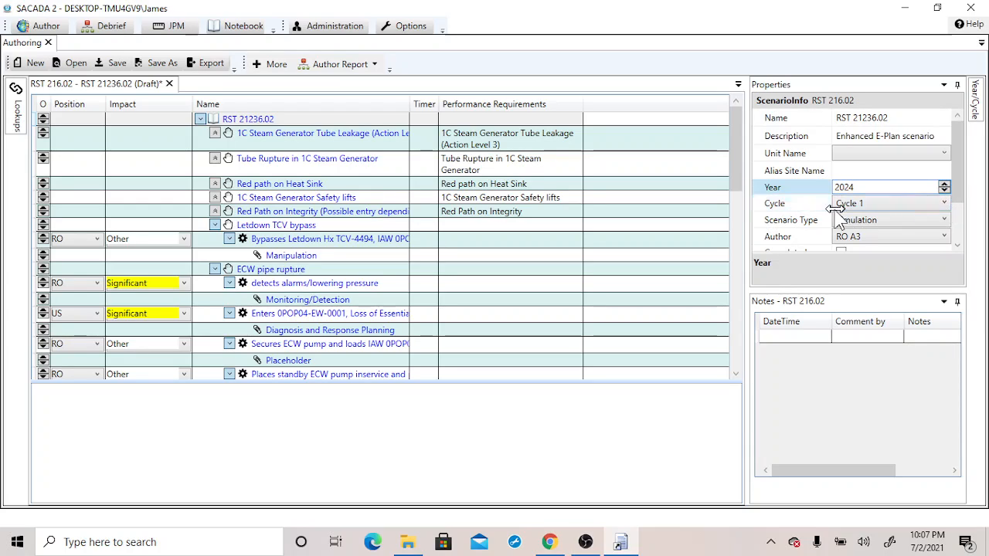
# Save the scenario as RST 21236.02 in the NRC authoring folder
pyautogui.click(108, 64)
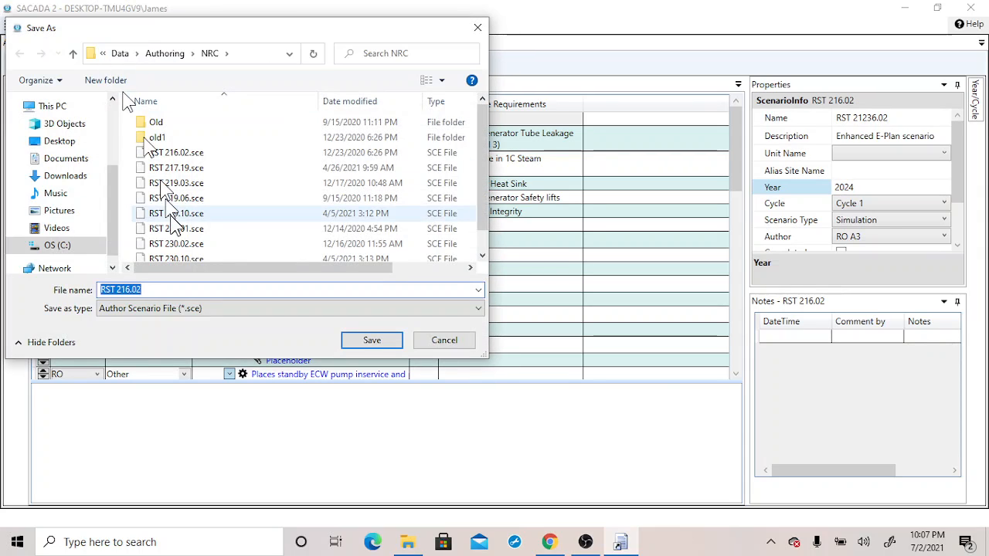
pyautogui.click(125, 290)
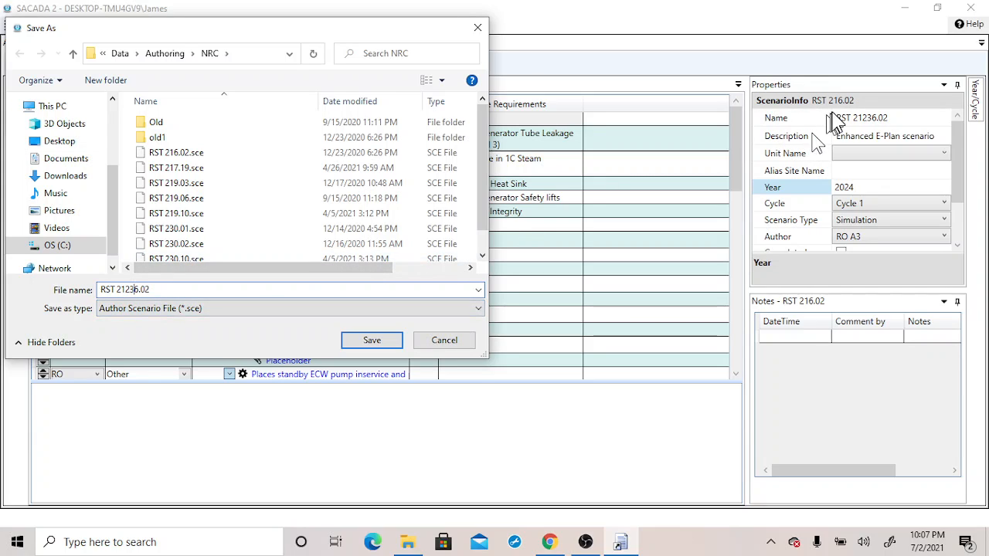
pyautogui.click(373, 340)
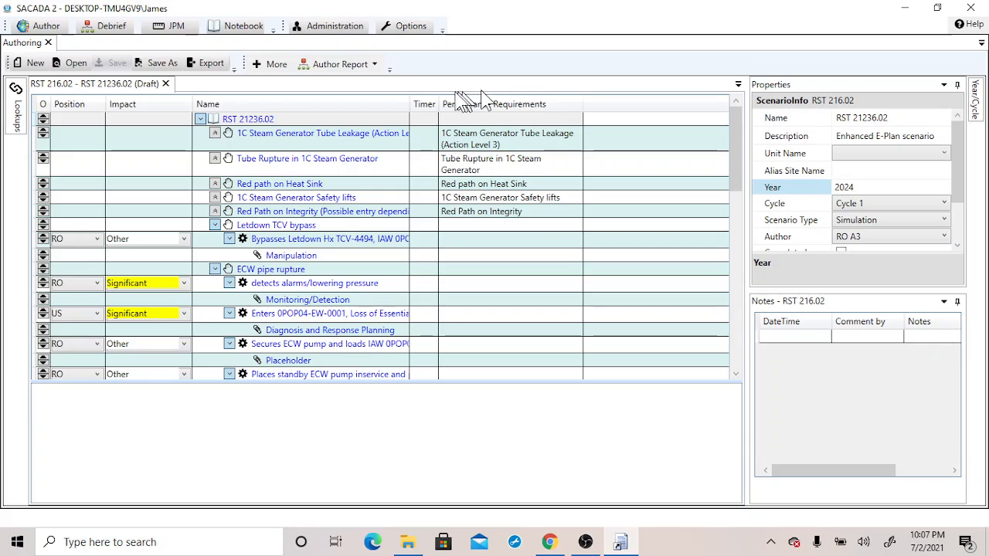
# Remove the 1C Steam Generator Tube Leakage (Action Level 3) malfunction from the scenario
pyautogui.moveTo(412, 103); pyautogui.dragTo(477, 103)
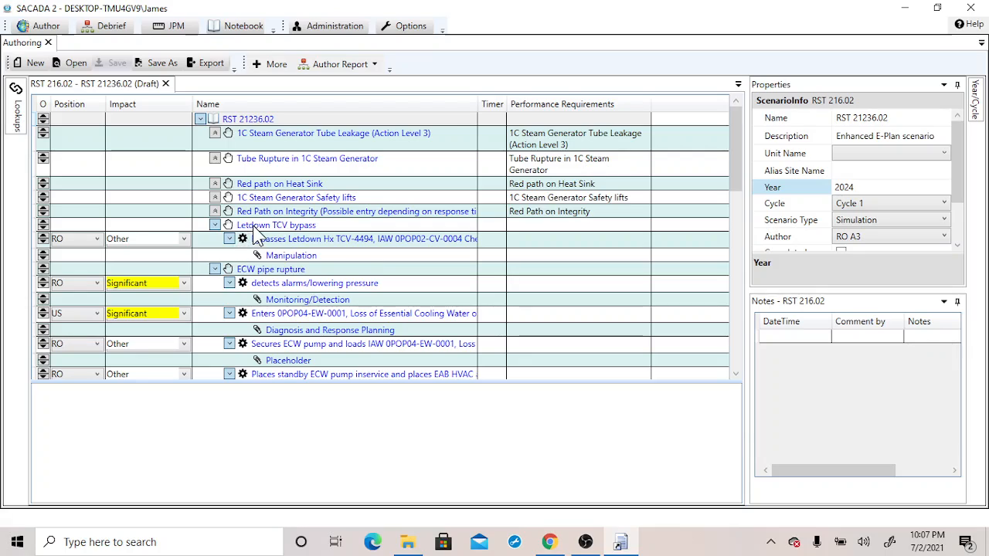
pyautogui.click(247, 145)
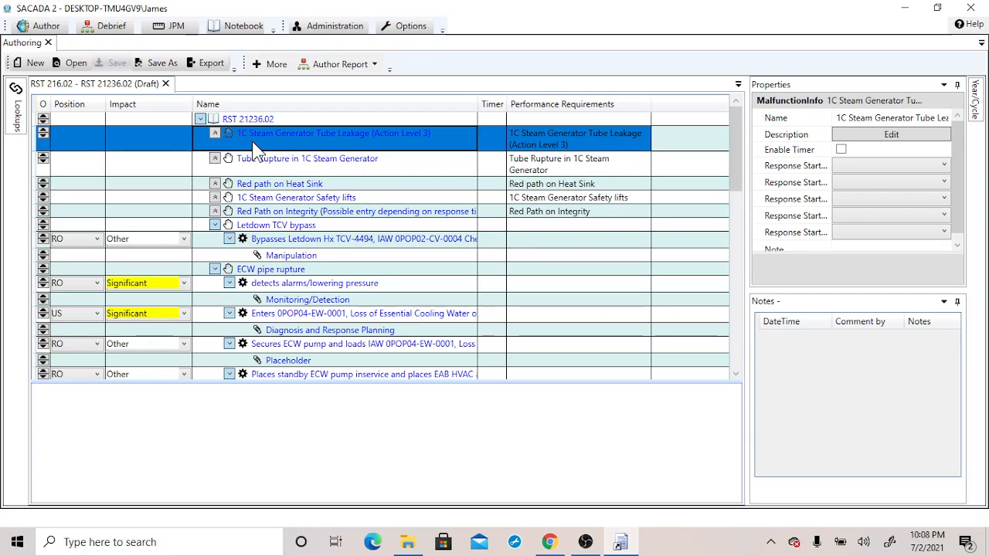
pyautogui.rightClick(257, 149)
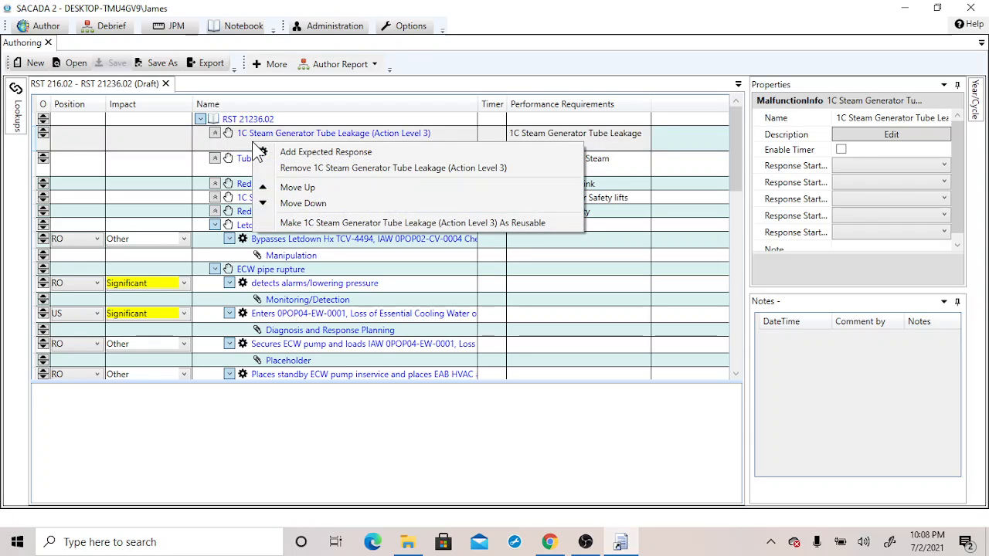
pyautogui.click(292, 168)
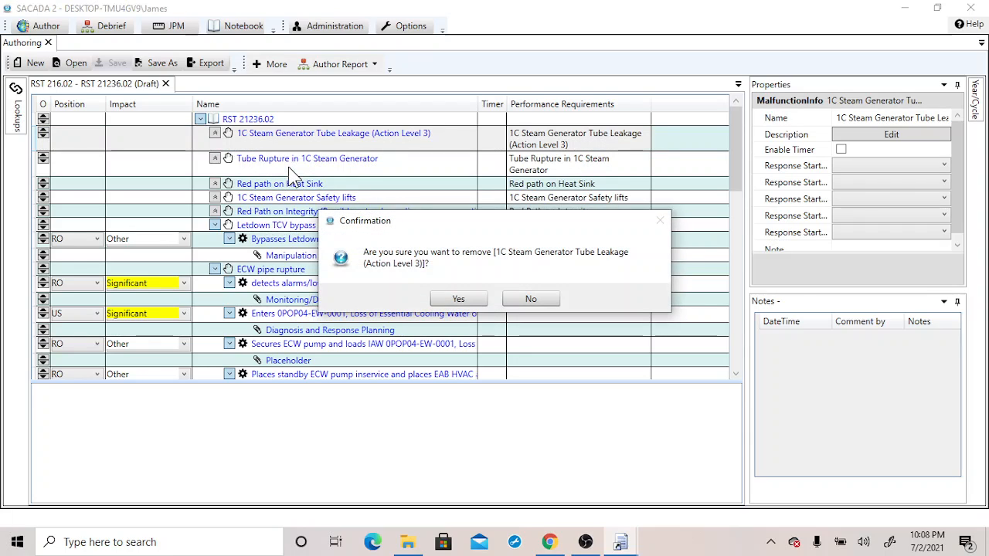
pyautogui.click(461, 300)
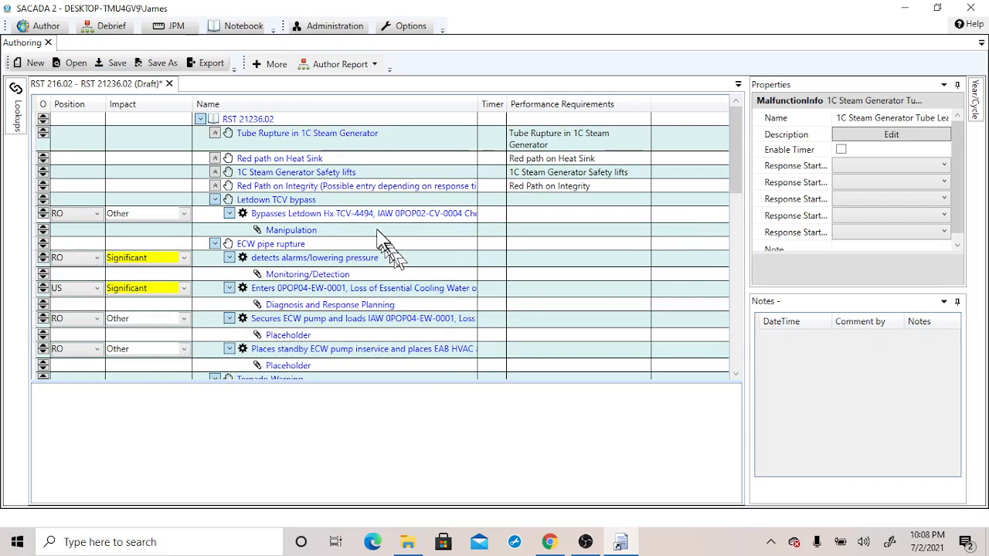
# Move the Red path on Heat Sink malfunction above Tube Rupture in 1C Steam Generator, then back below it
pyautogui.click(259, 162)
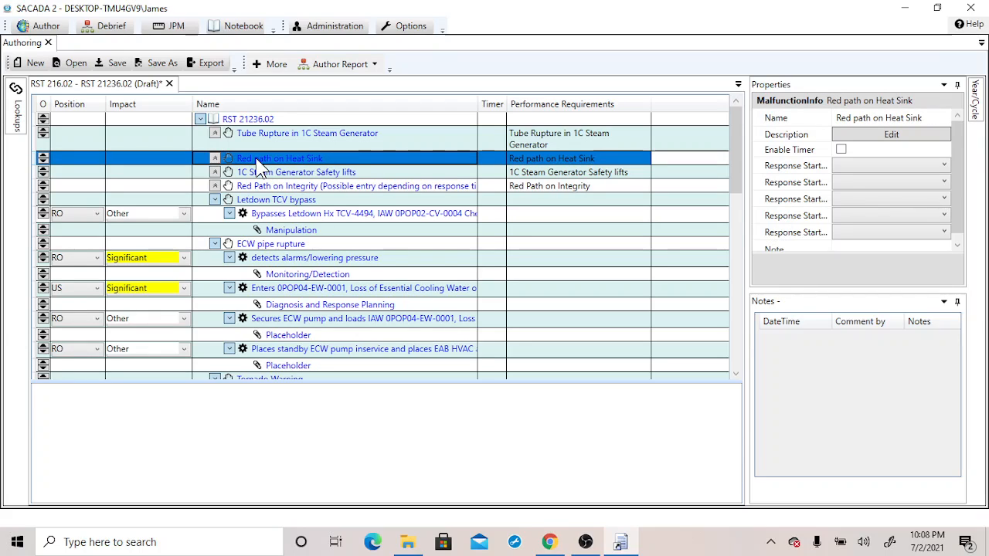
pyautogui.rightClick(259, 162)
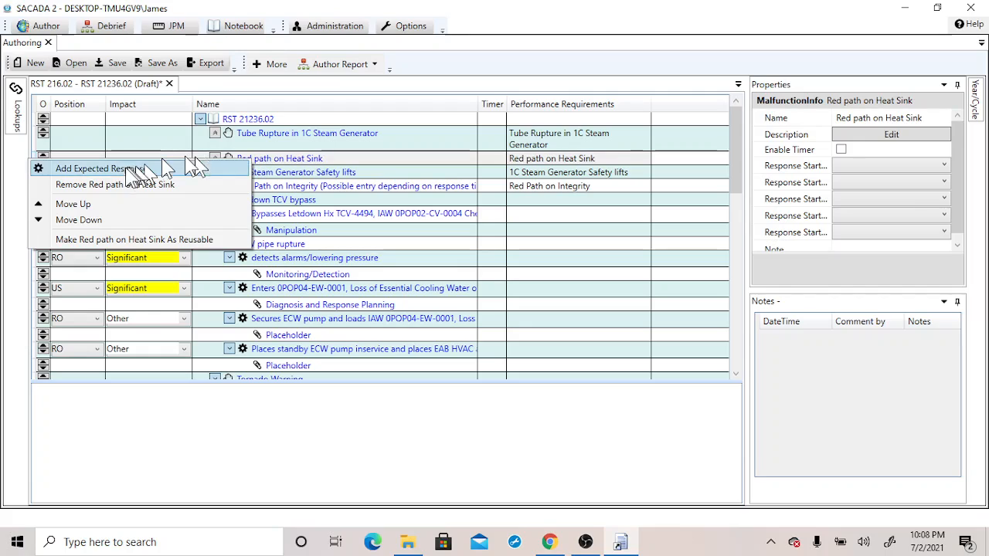
pyautogui.click(73, 204)
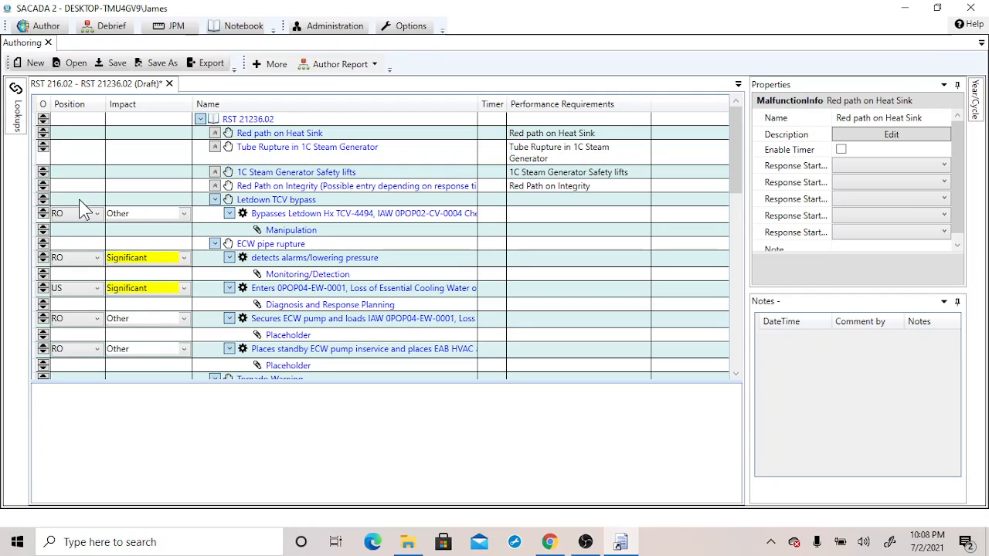
pyautogui.click(258, 138)
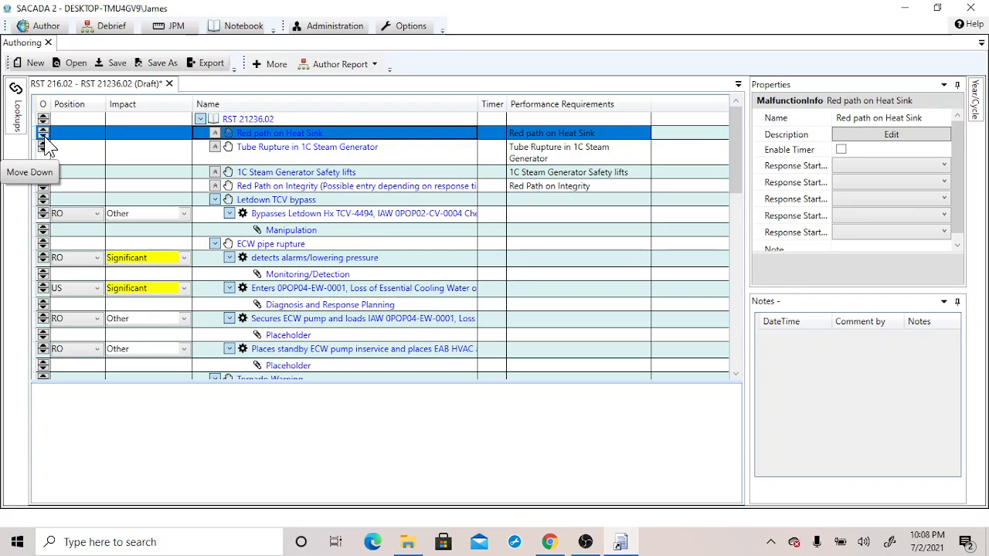
pyautogui.click(45, 144)
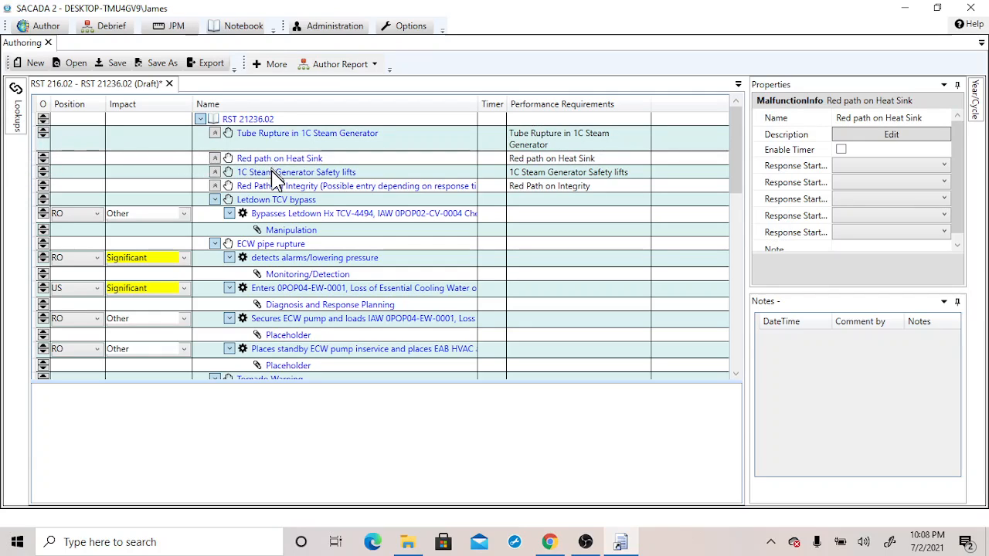
# Expand the Tube Rupture in 1C Steam Generator malfunction and inspect its expected responses and their characteristic items
pyautogui.click(218, 136)
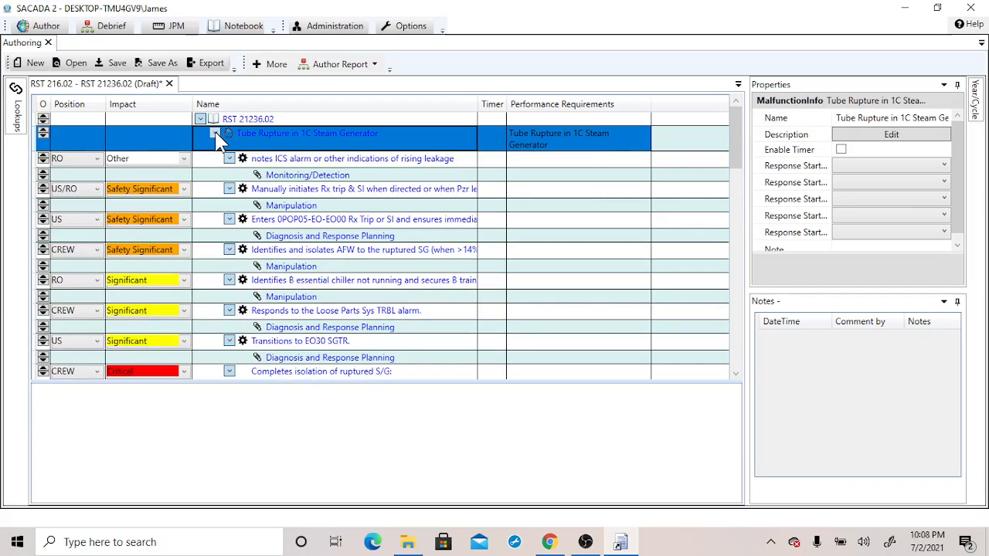
pyautogui.click(218, 137)
pyautogui.click(216, 136)
pyautogui.click(287, 166)
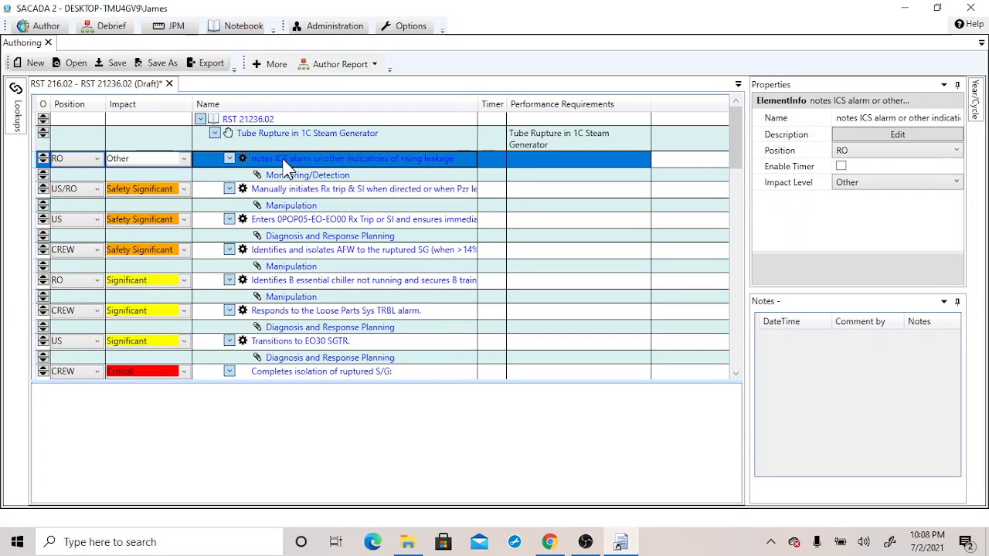
pyautogui.rightClick(287, 166)
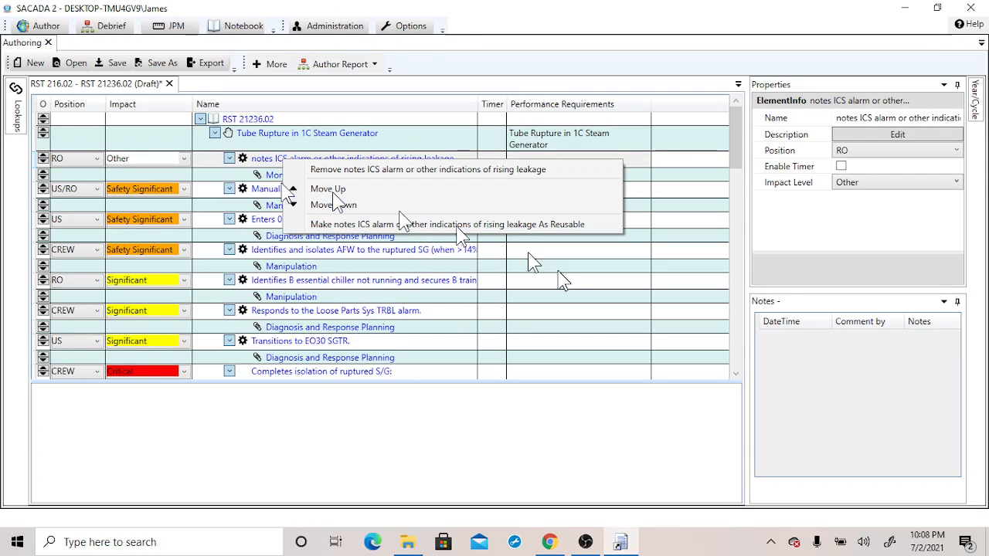
pyautogui.click(608, 269)
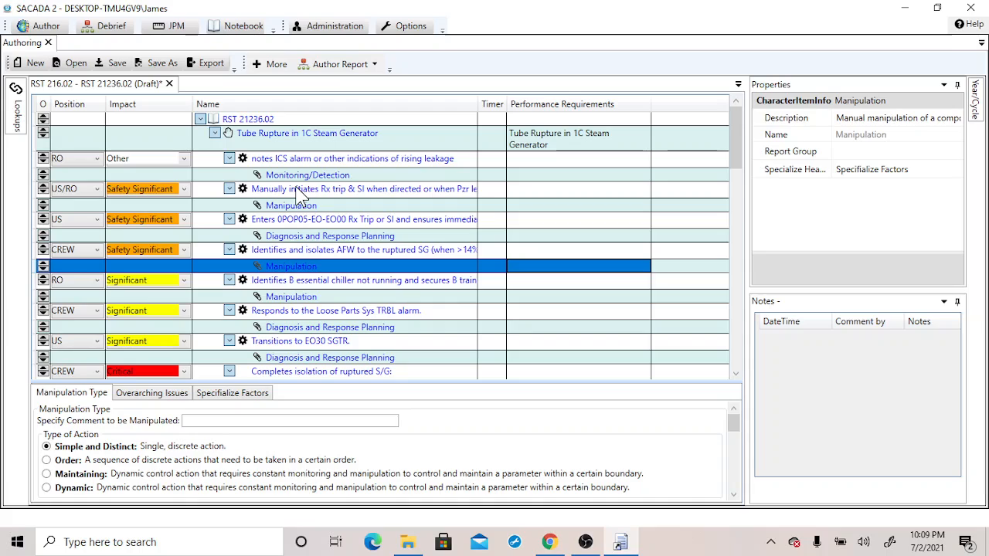
pyautogui.moveTo(301, 185)
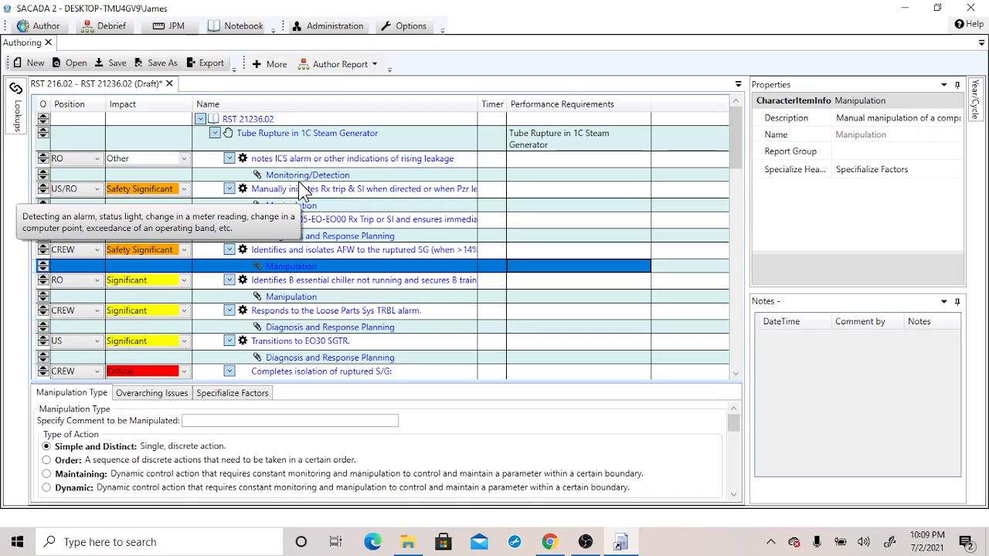
pyautogui.click(303, 177)
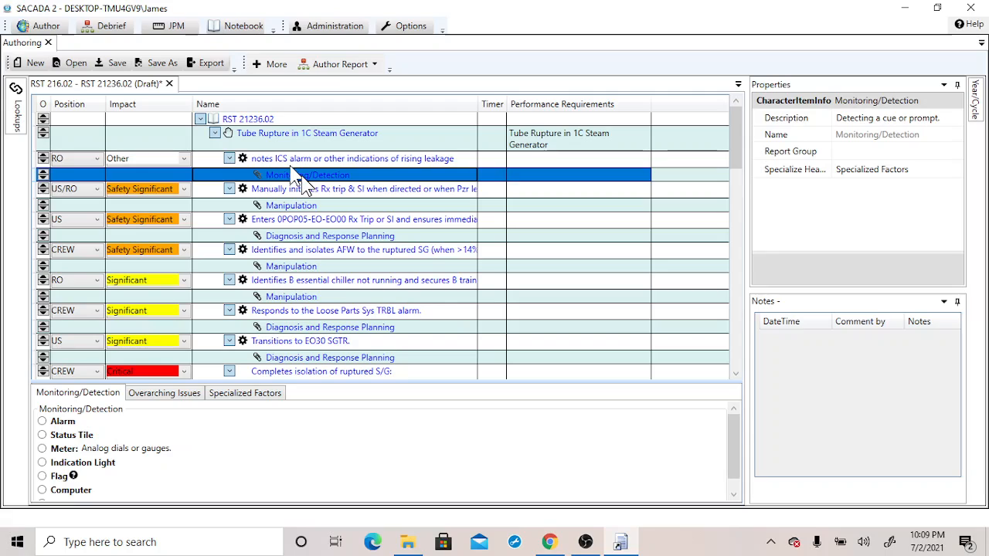
# Set the Monitoring/Detection type of the 'notes ICS alarm or other indications of rising leakage' response to Alarm
pyautogui.click(343, 373)
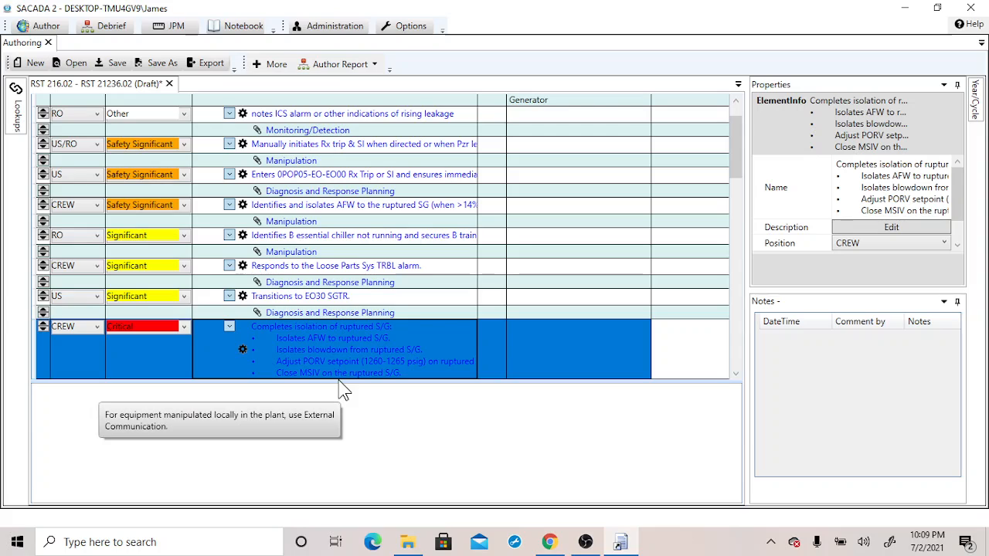
pyautogui.click(316, 133)
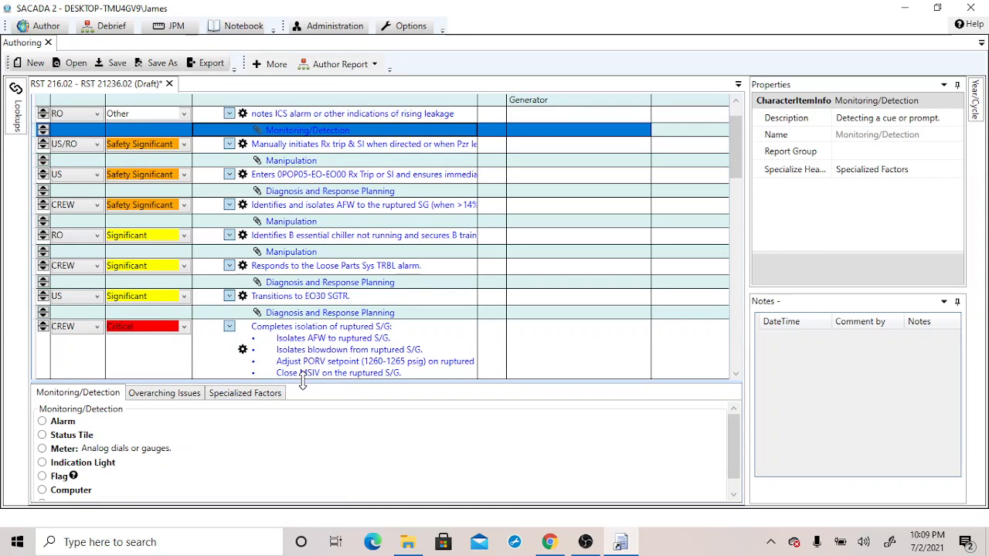
pyautogui.moveTo(303, 380); pyautogui.dragTo(311, 288)
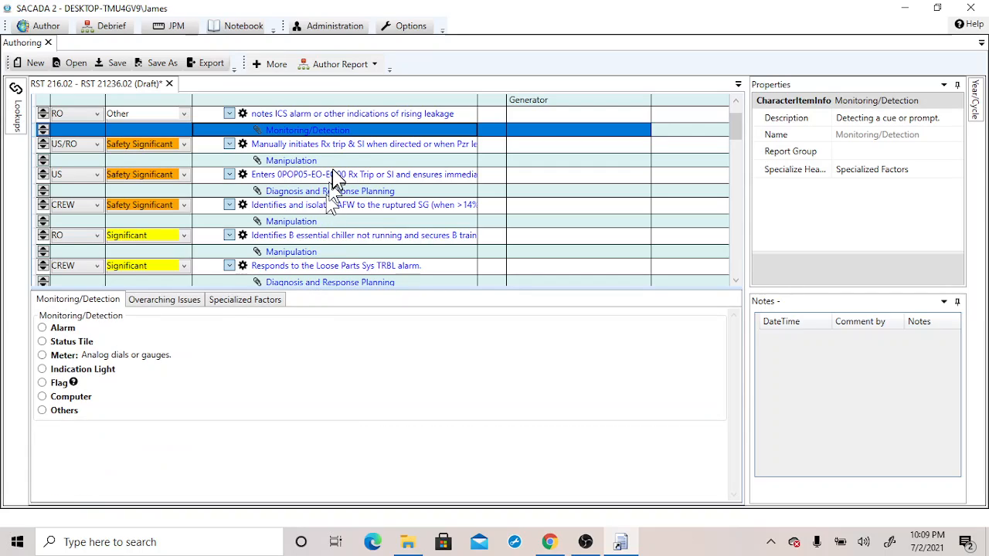
pyautogui.click(42, 328)
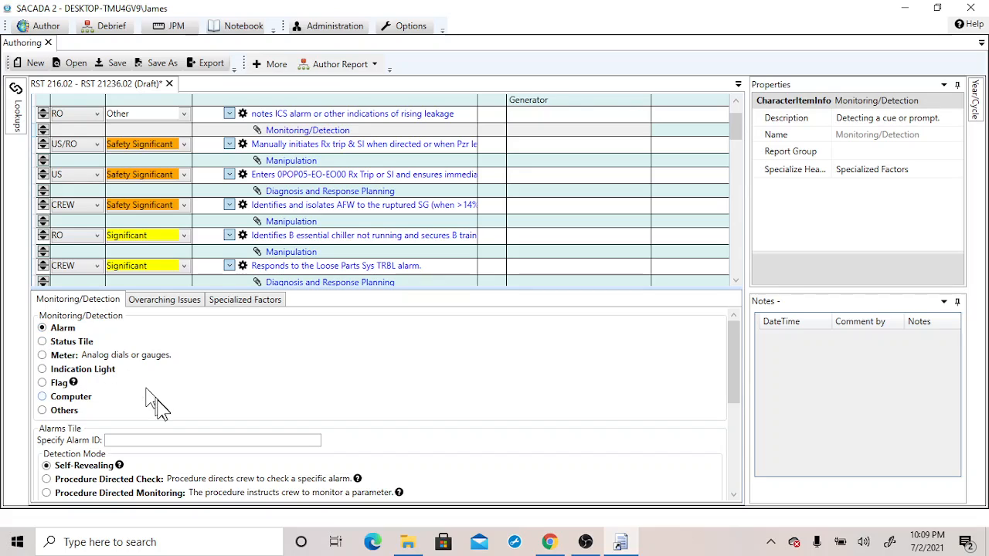
# Review the remaining detection options and the Overarching Issues settings of that Monitoring/Detection item
pyautogui.moveTo(733, 360)
pyautogui.mouseDown()
pyautogui.moveTo(735, 483)
pyautogui.moveTo(727, 371)
pyautogui.mouseUp()
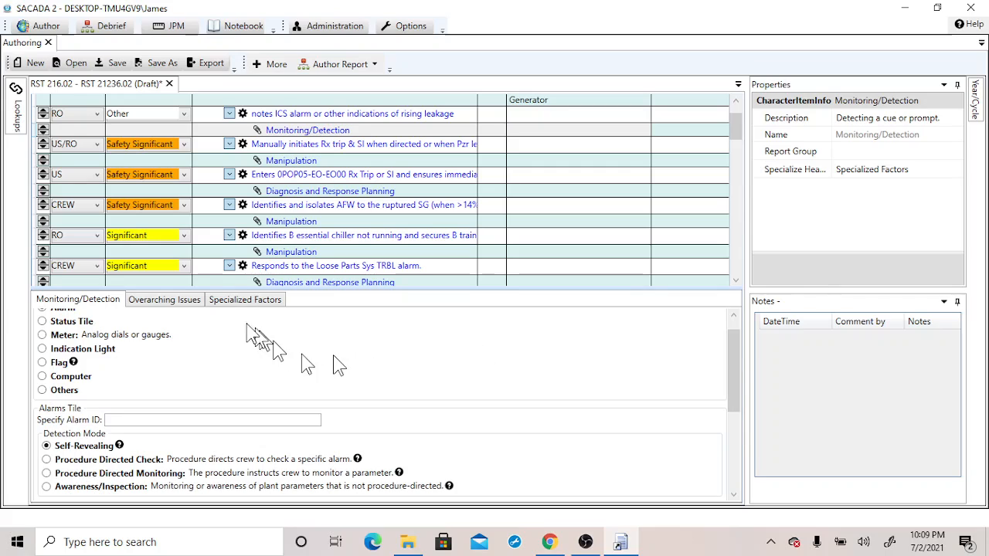
pyautogui.click(192, 307)
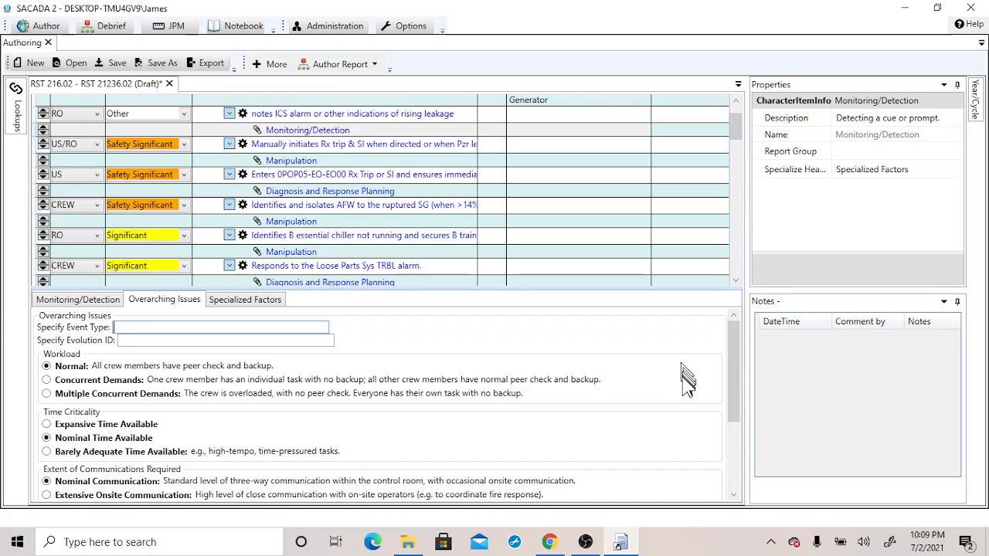
pyautogui.moveTo(735, 369); pyautogui.dragTo(739, 452)
pyautogui.moveTo(737, 402); pyautogui.dragTo(740, 456)
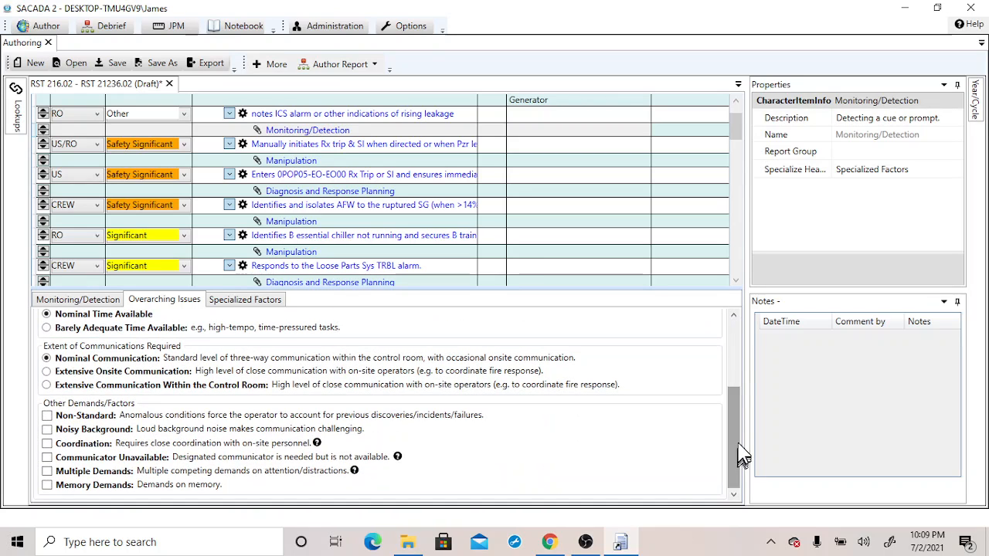
pyautogui.moveTo(733, 120)
pyautogui.mouseDown()
pyautogui.moveTo(742, 166)
pyautogui.moveTo(739, 116)
pyautogui.mouseUp()
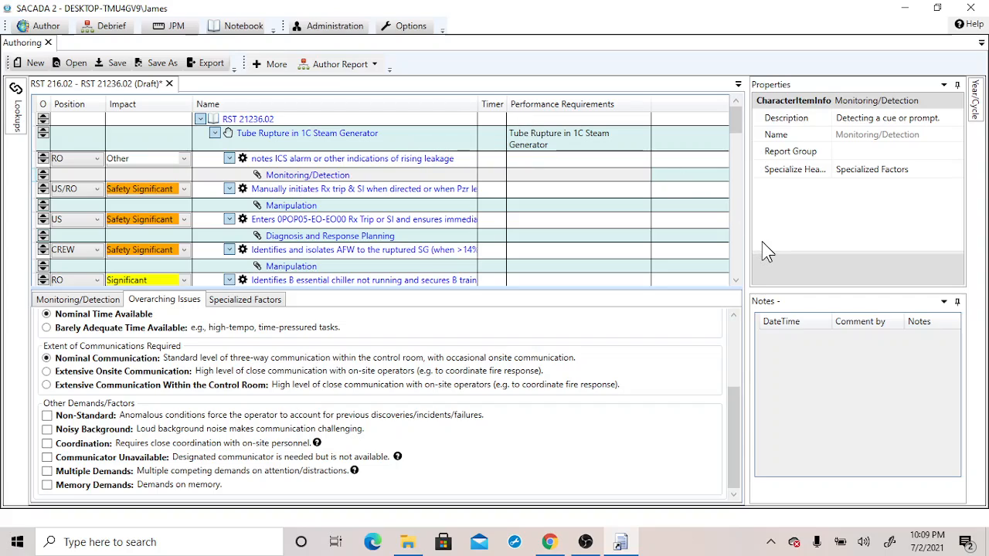
# Mark the RST 21236.02 scenario as Completed and confirm the final sign-off
pyautogui.click(260, 120)
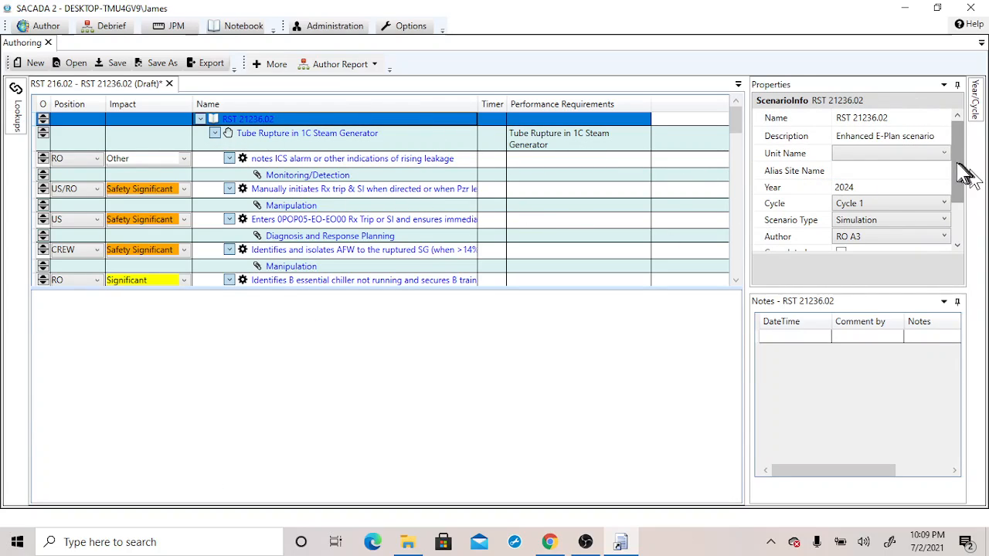
pyautogui.moveTo(956, 163); pyautogui.dragTo(956, 197)
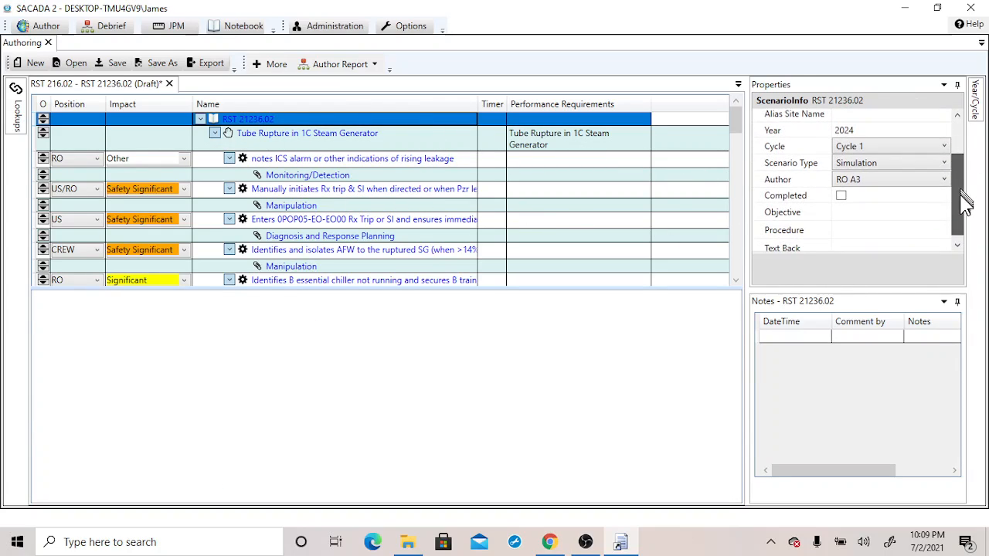
pyautogui.click(842, 196)
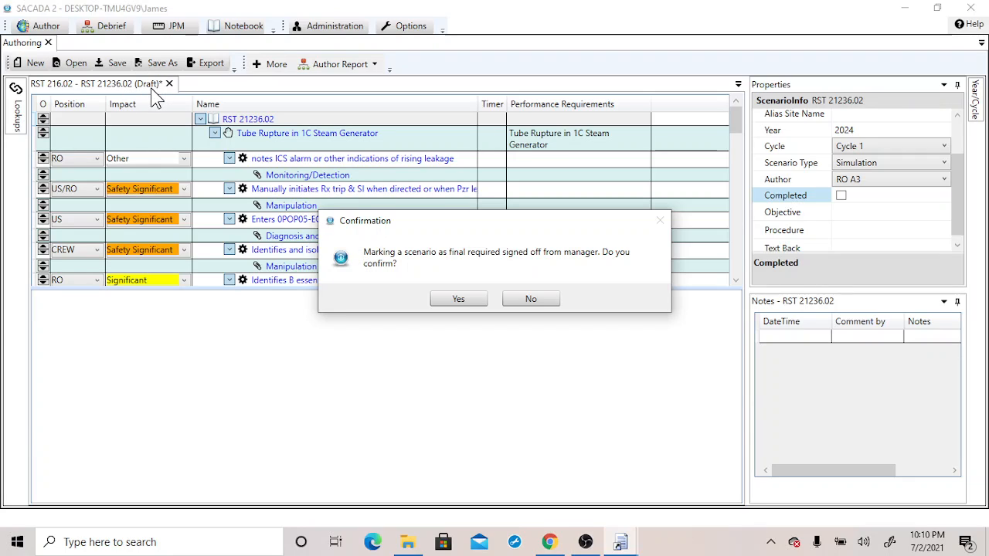
pyautogui.click(458, 300)
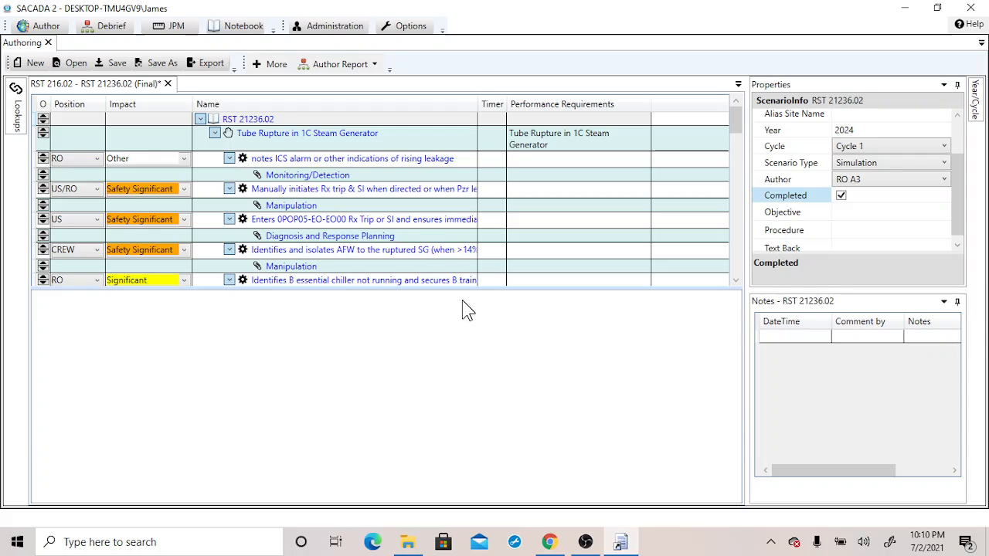
# Save the scenario as RST 21236.02 in the NRC folder, replacing the existing file
pyautogui.click(116, 62)
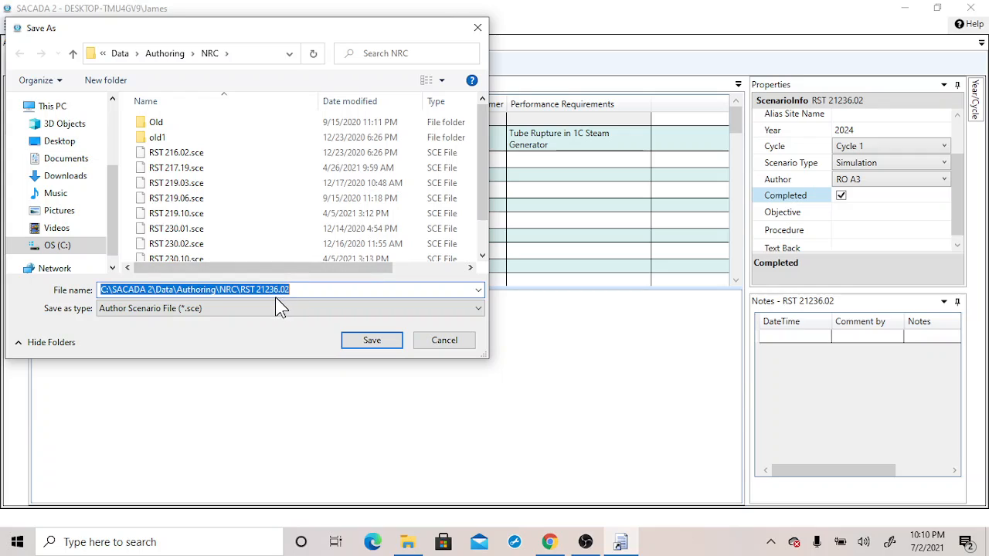
pyautogui.click(377, 342)
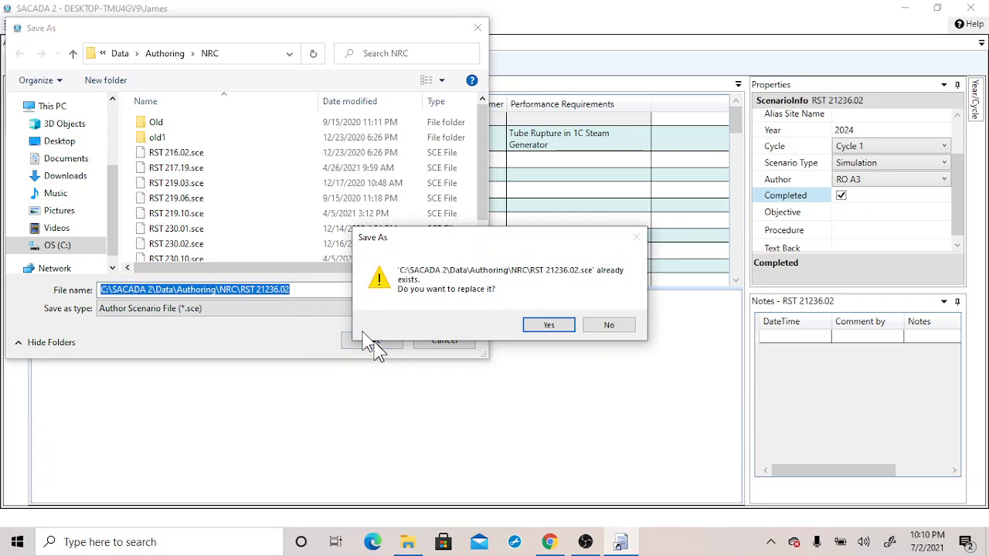
pyautogui.click(542, 328)
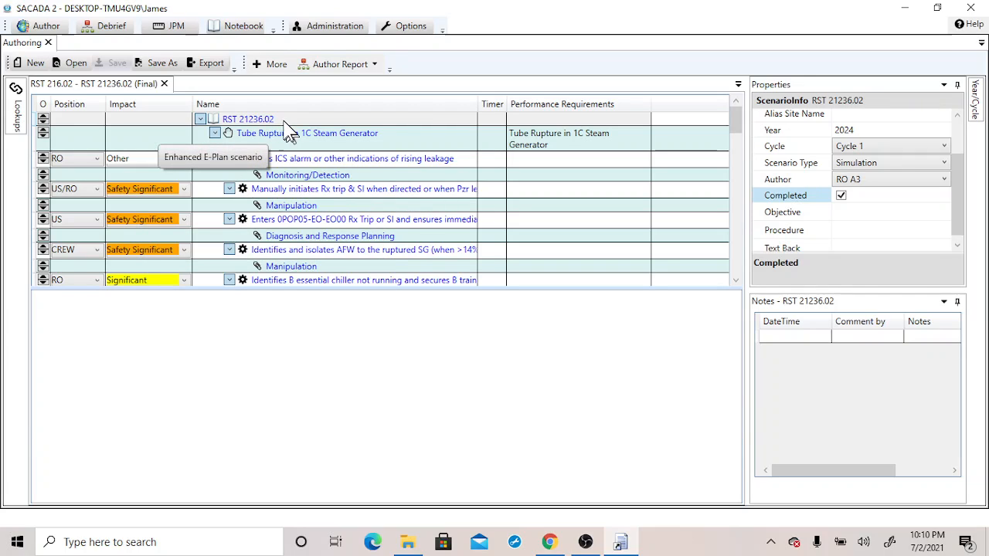
# Export the current scenario for debrief and acknowledge the result
pyautogui.click(211, 67)
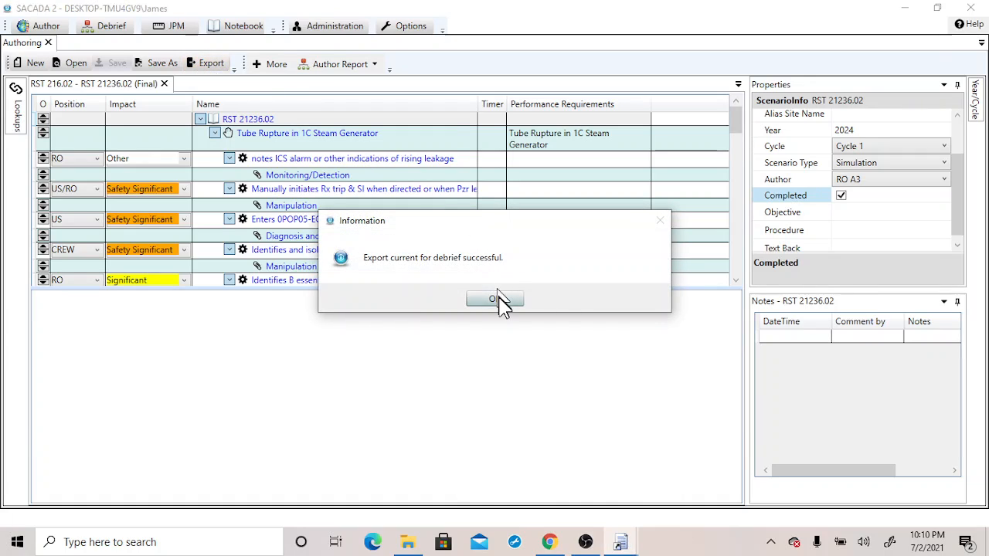
pyautogui.click(498, 302)
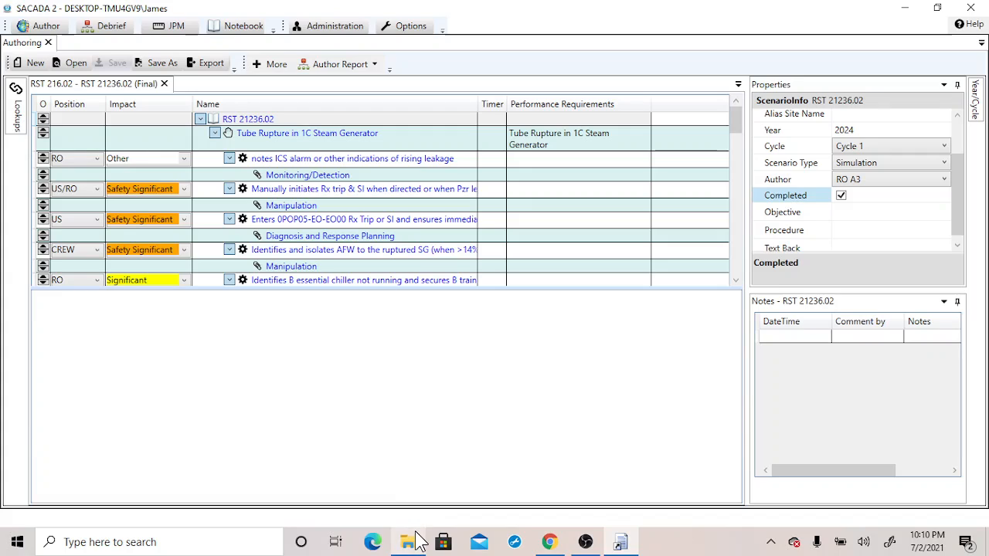
pyautogui.click(859, 132)
pyautogui.click(865, 146)
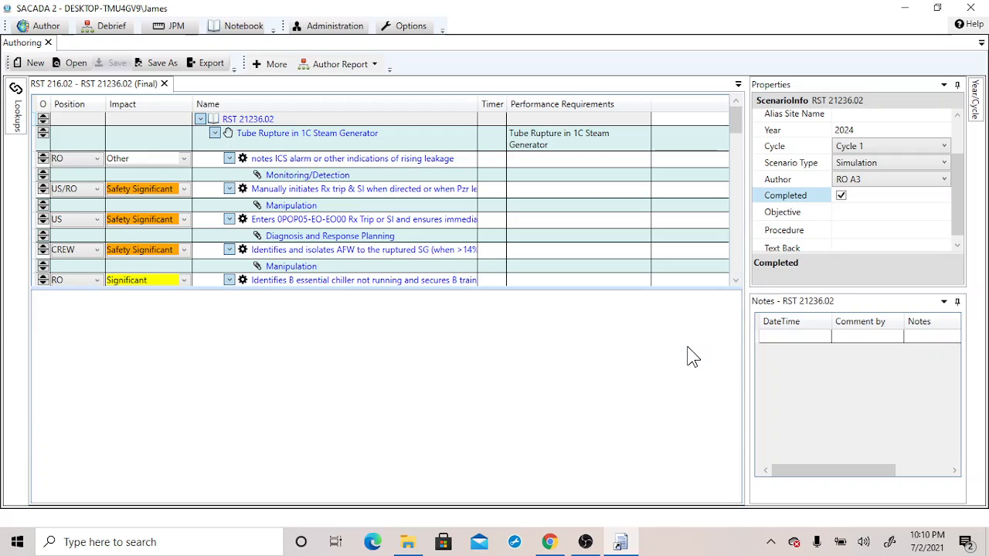
# Open File Explorer and browse the SACADA 2 Data folders down to Debrief > NRC
pyautogui.click(408, 542)
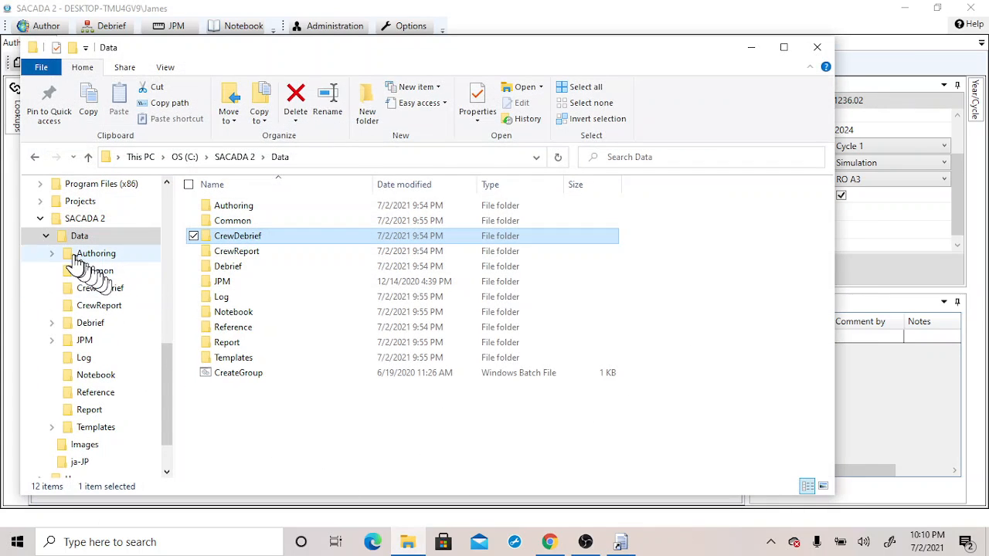
pyautogui.click(52, 255)
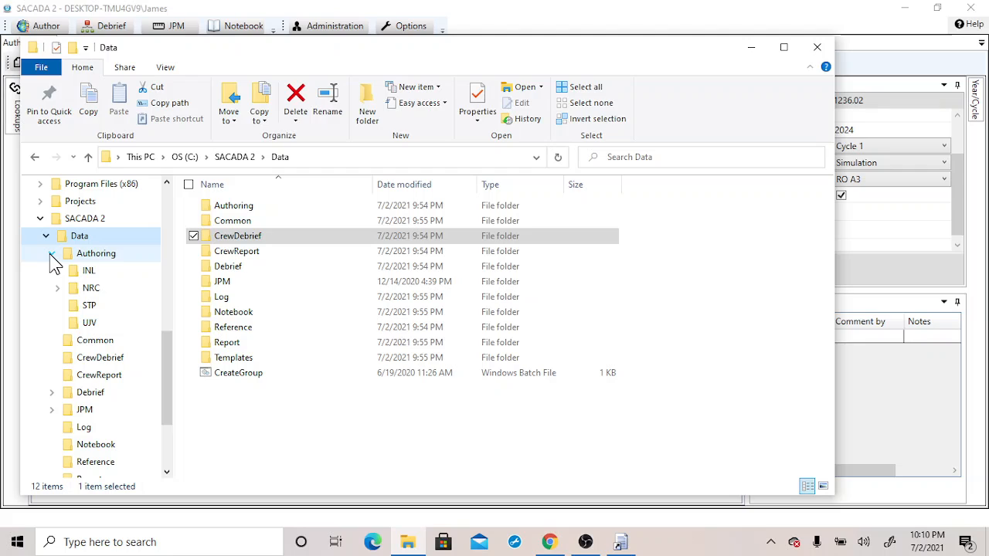
pyautogui.rightClick(54, 262)
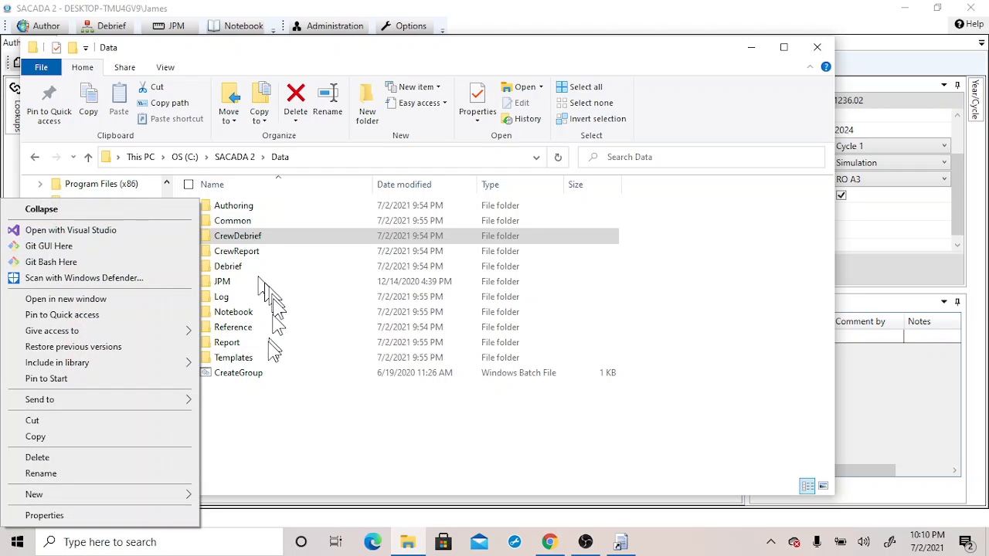
pyautogui.click(283, 434)
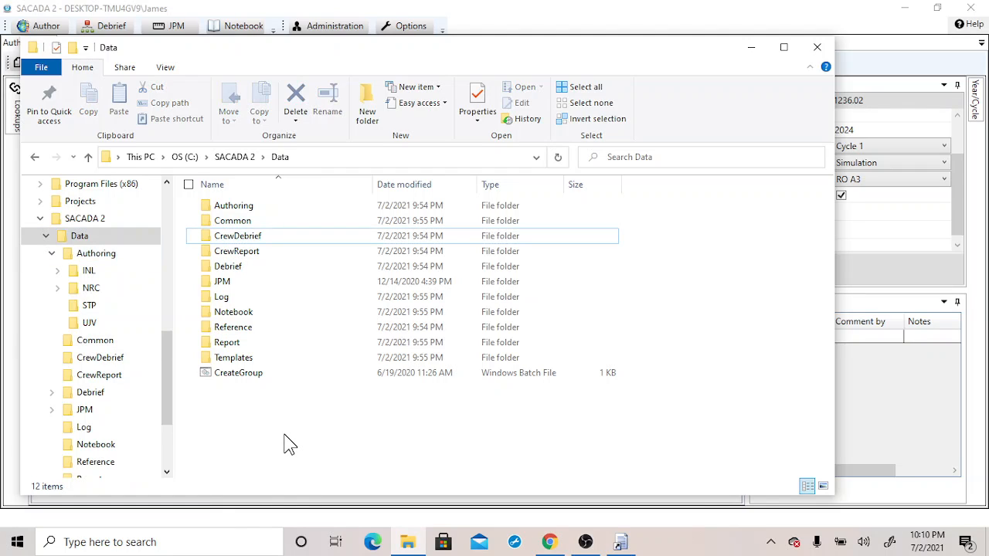
pyautogui.click(52, 255)
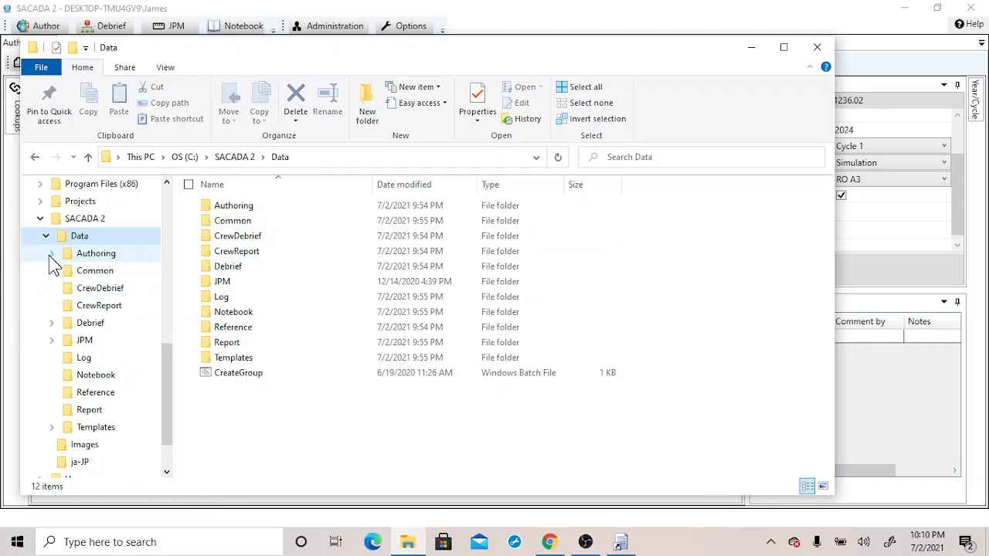
pyautogui.click(51, 323)
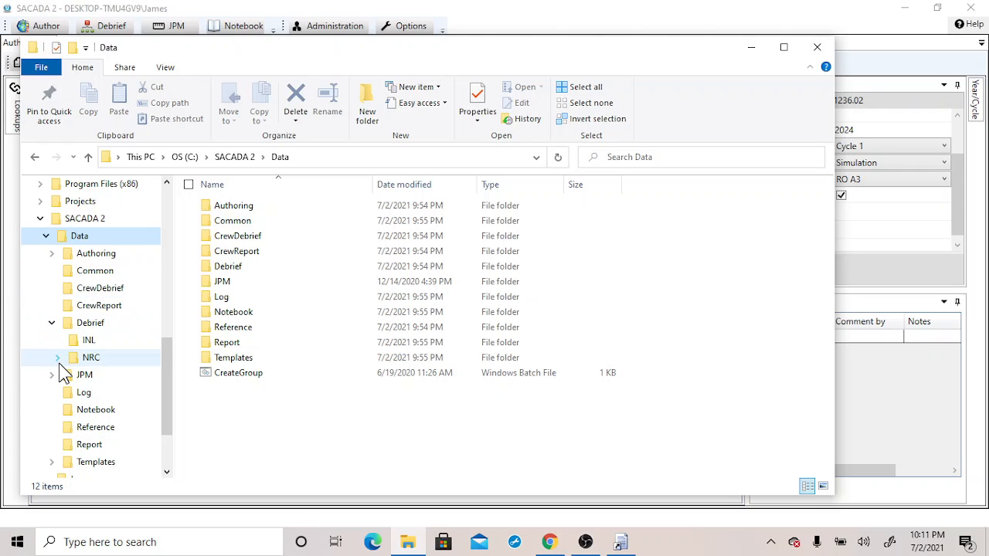
pyautogui.click(58, 359)
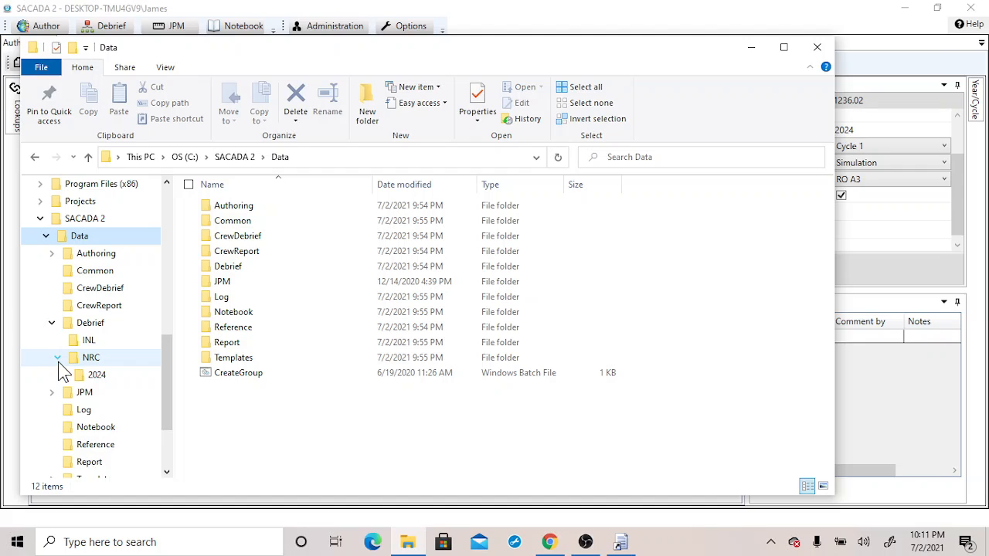
# Browse into the NRC > 2024 > Cycle 1 folder to view the exported crew files, then close File Explorer
pyautogui.click(64, 376)
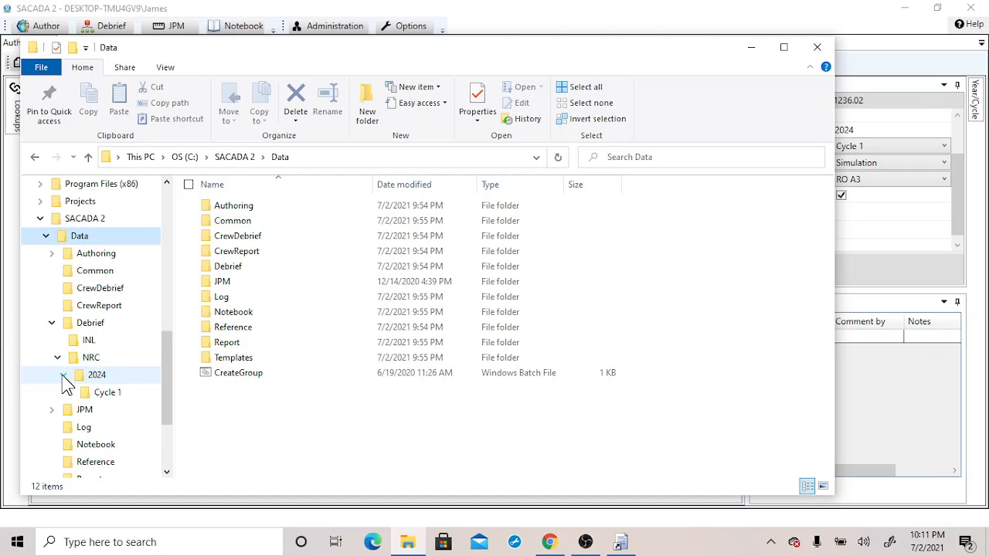
pyautogui.click(93, 395)
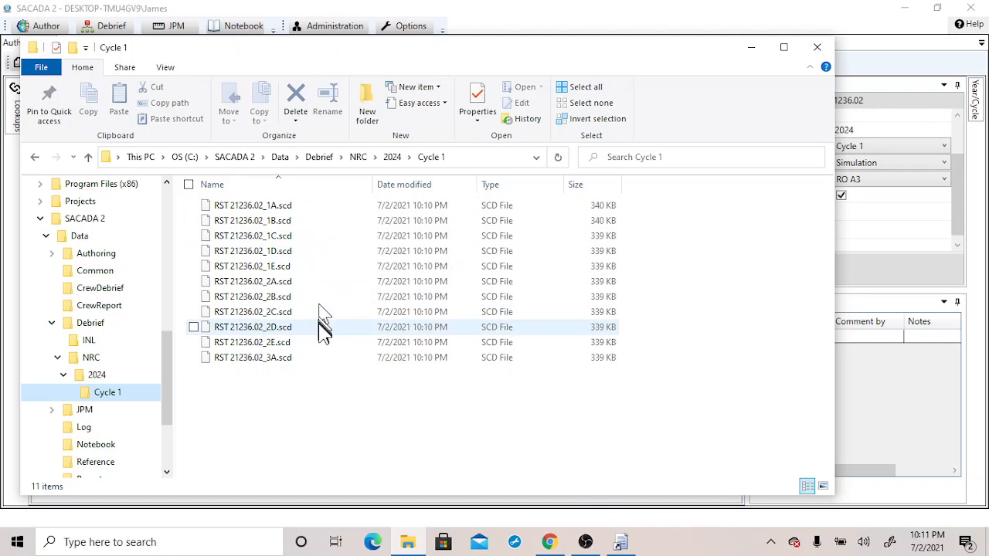
pyautogui.click(751, 48)
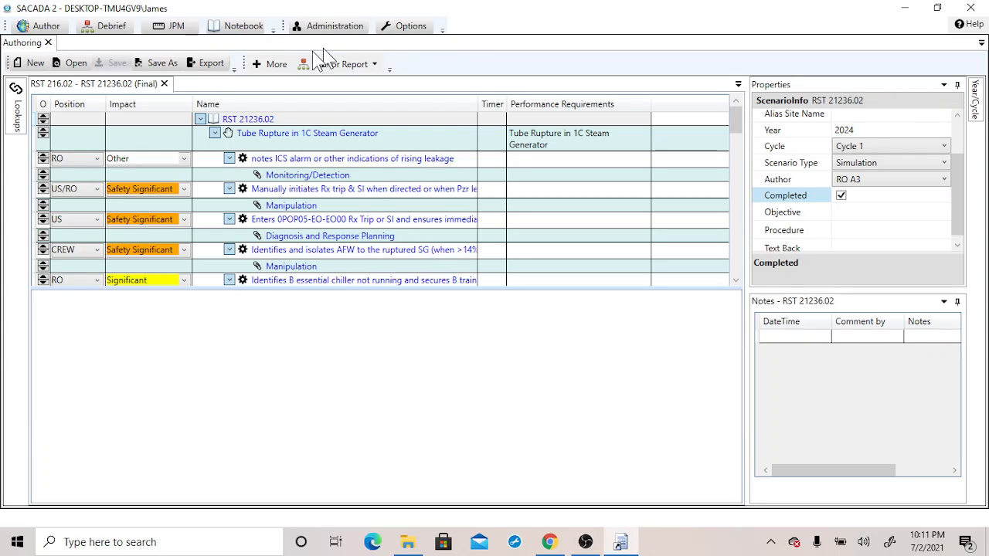
# Close the authoring tab and, in the Debrief module, open RST 21236.02_1A.scd from NRC > 2024 > Cycle 1
pyautogui.click(50, 43)
pyautogui.click(105, 32)
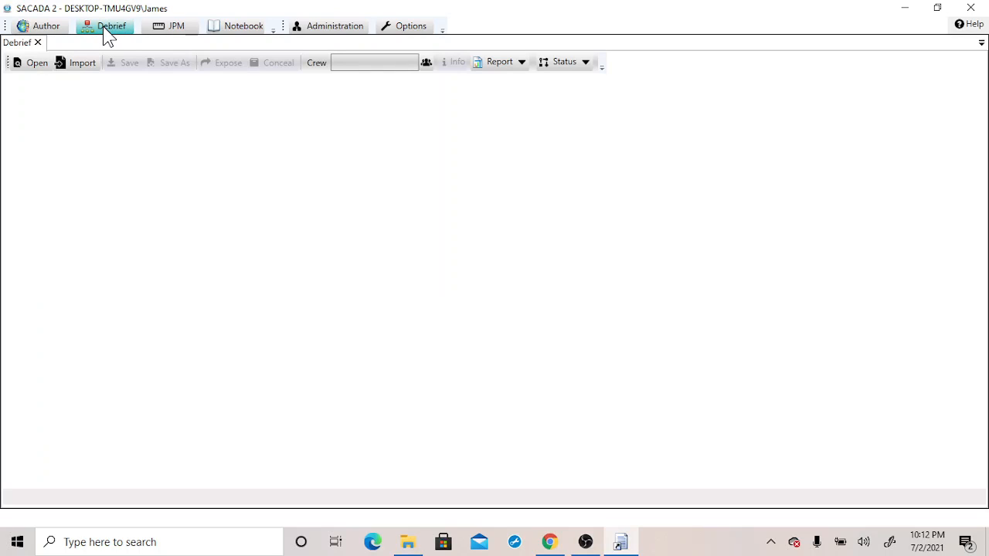
pyautogui.click(35, 64)
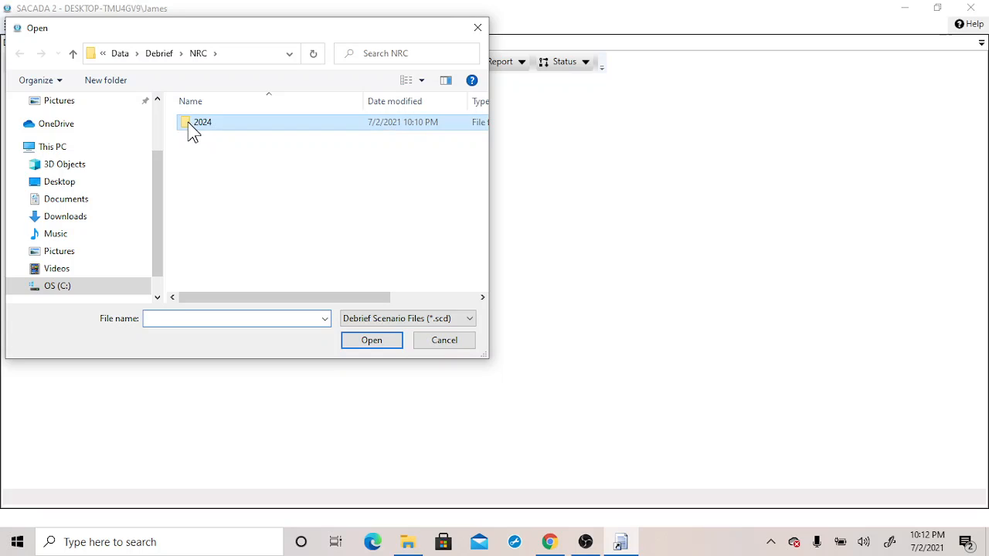
pyautogui.doubleClick(187, 130)
pyautogui.doubleClick(204, 132)
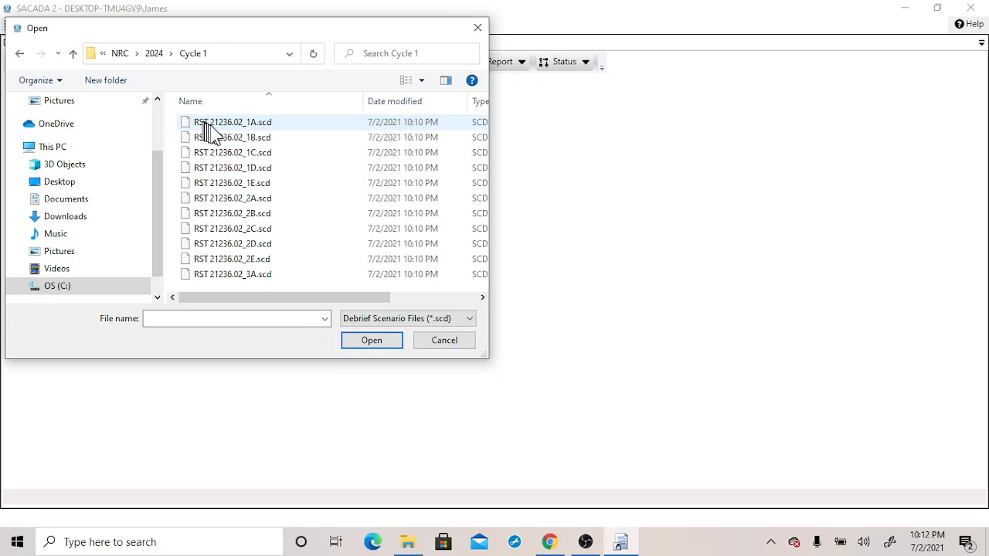
pyautogui.click(238, 129)
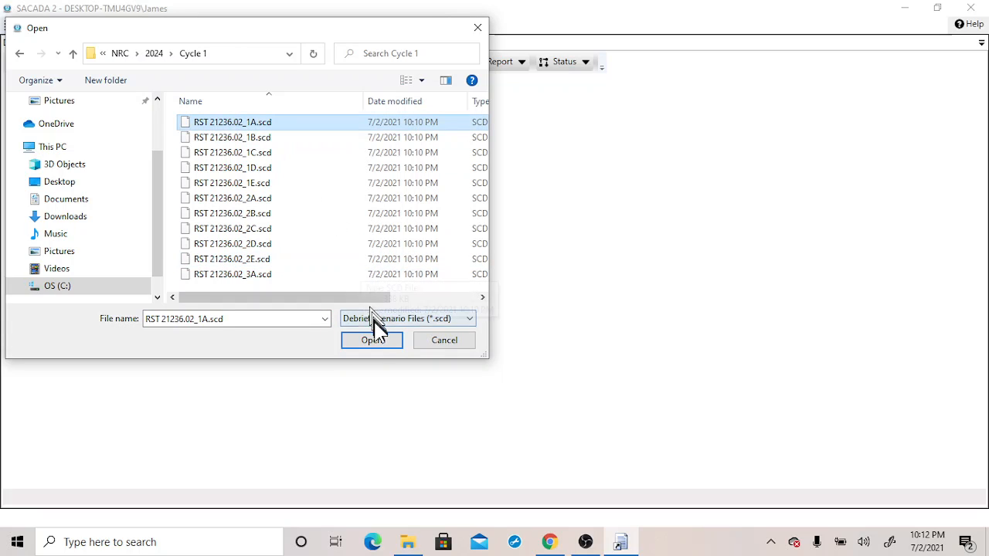
pyautogui.click(376, 345)
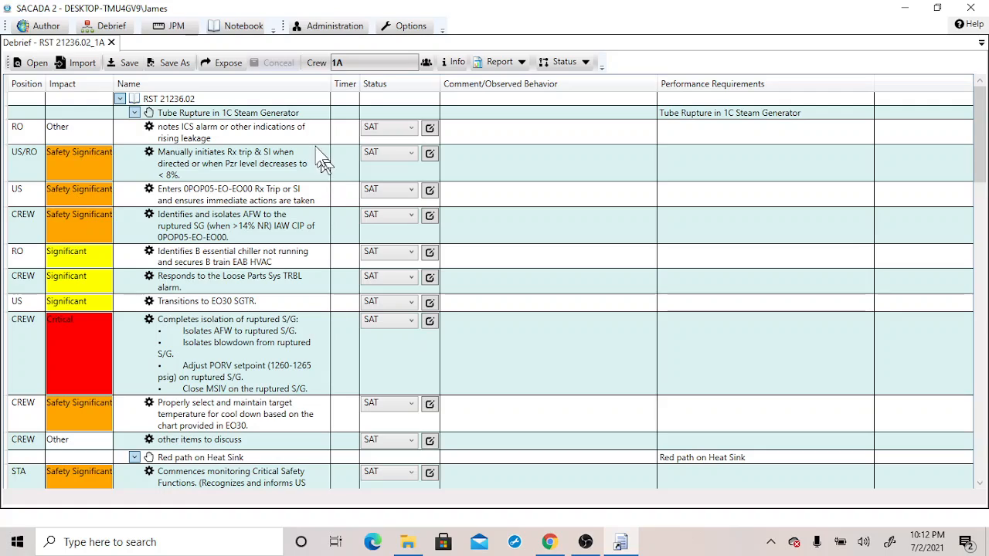
# Expose the scenario for crew debriefing, entering a file password and saving it to the CrewDebrief folder
pyautogui.click(232, 66)
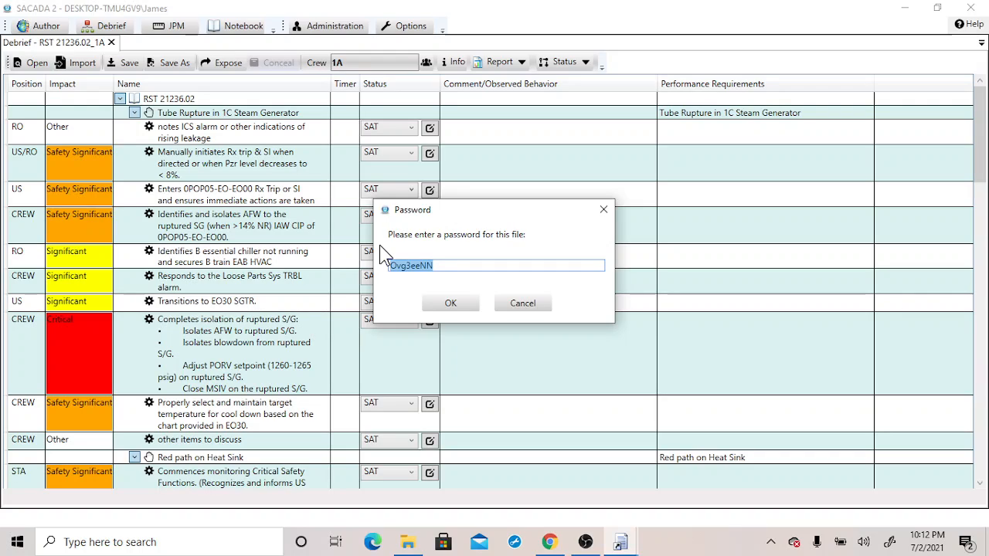
pyautogui.click(464, 267)
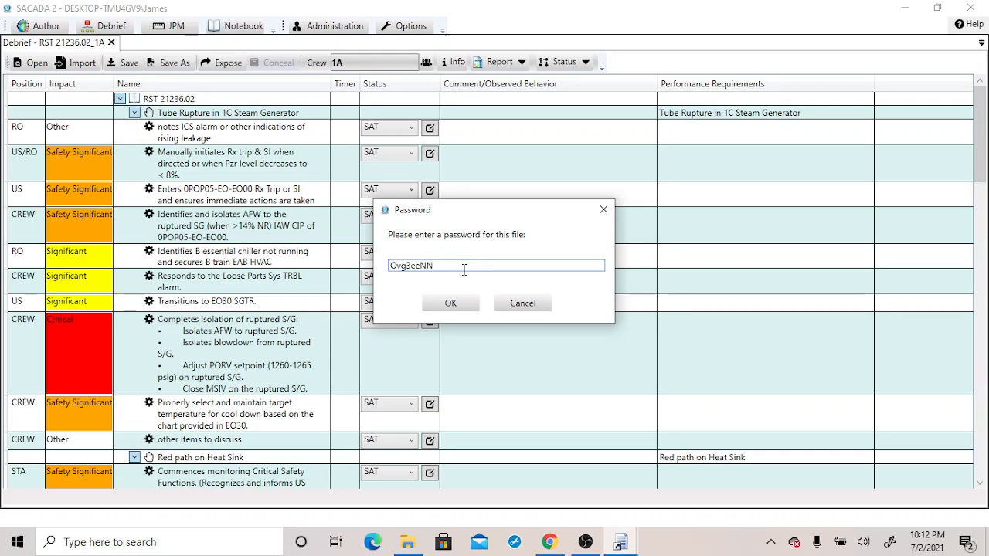
pyautogui.moveTo(464, 268); pyautogui.dragTo(384, 279)
pyautogui.write('Test1')
pyautogui.click(450, 305)
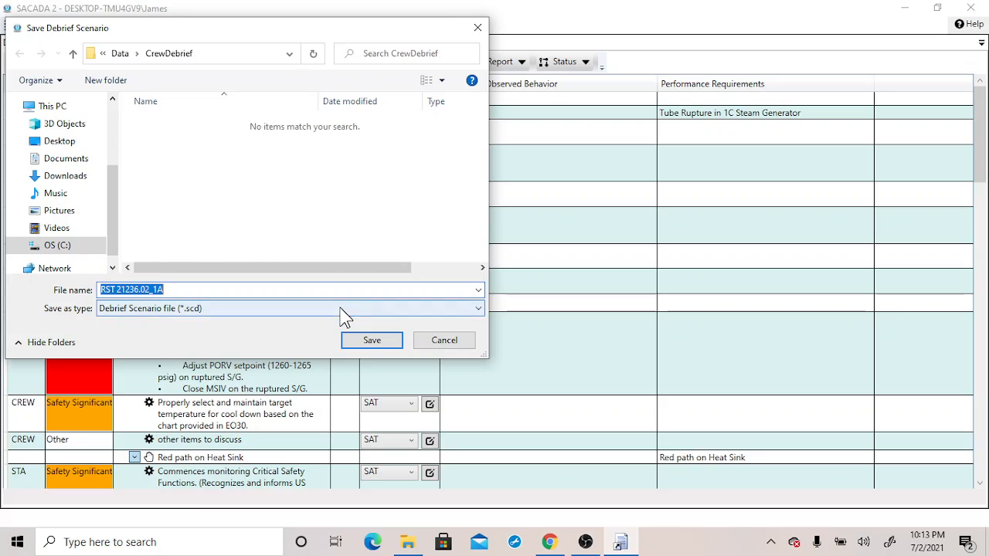
pyautogui.click(371, 341)
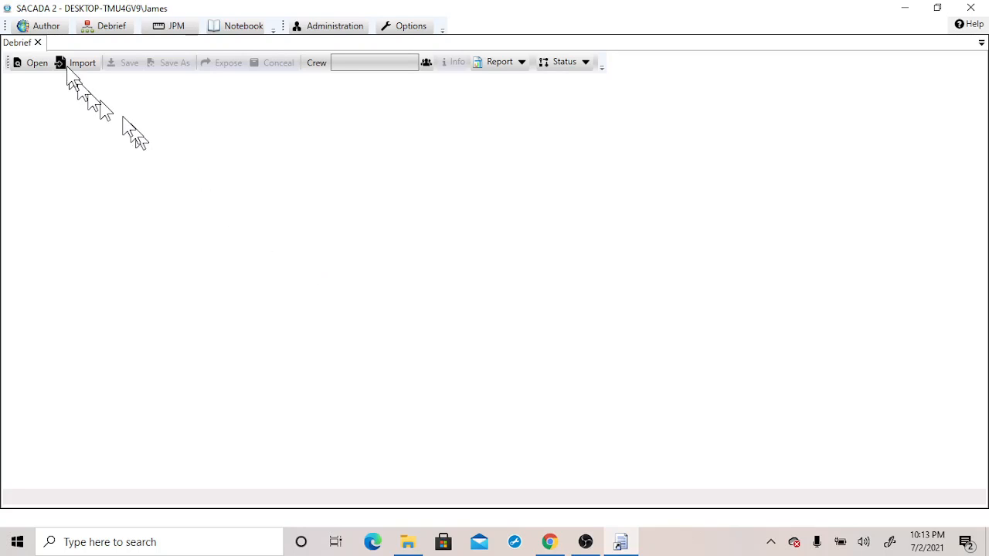
# Close the debrief tab and reopen RST 21236.02_1A.scd from the SACADA 2 > Data > CrewDebrief folder
pyautogui.click(37, 43)
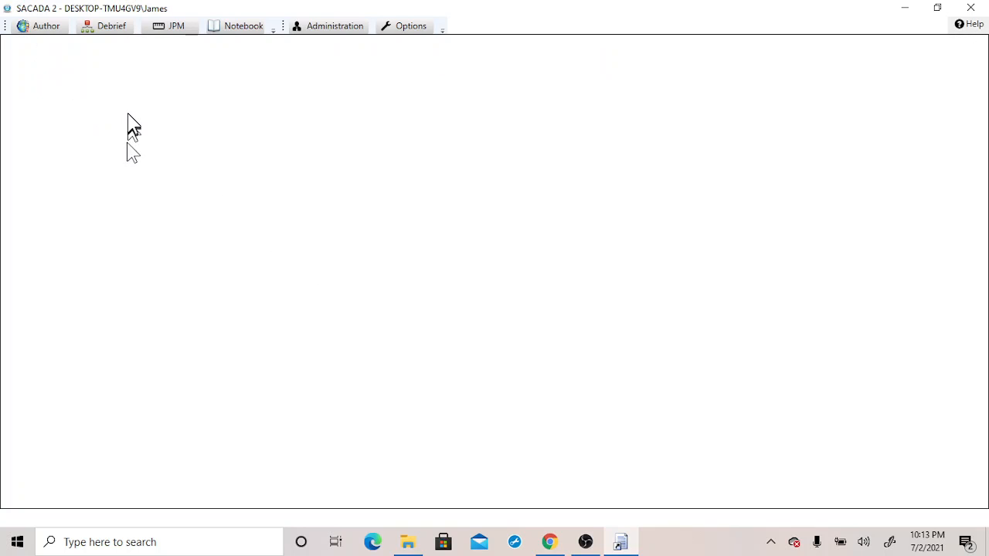
pyautogui.click(106, 31)
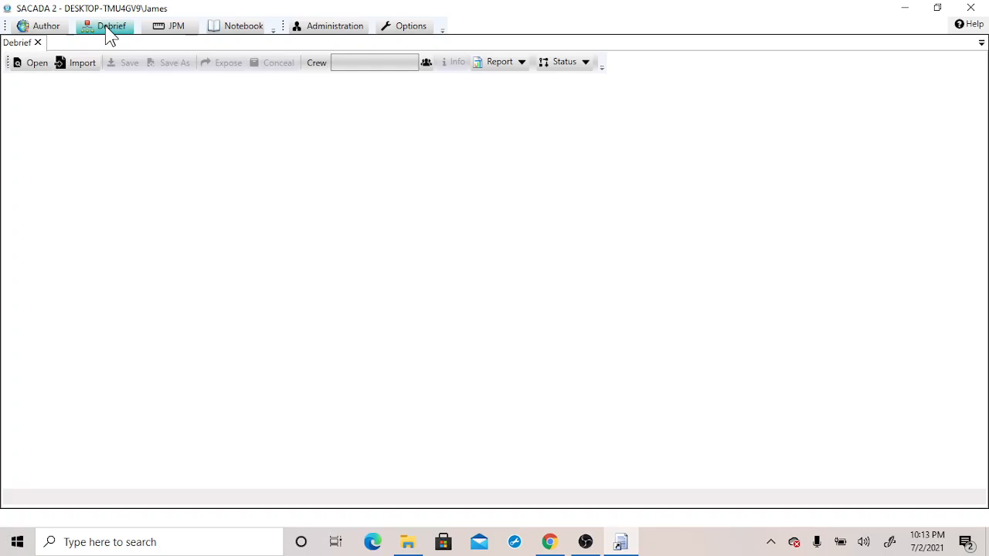
pyautogui.click(33, 64)
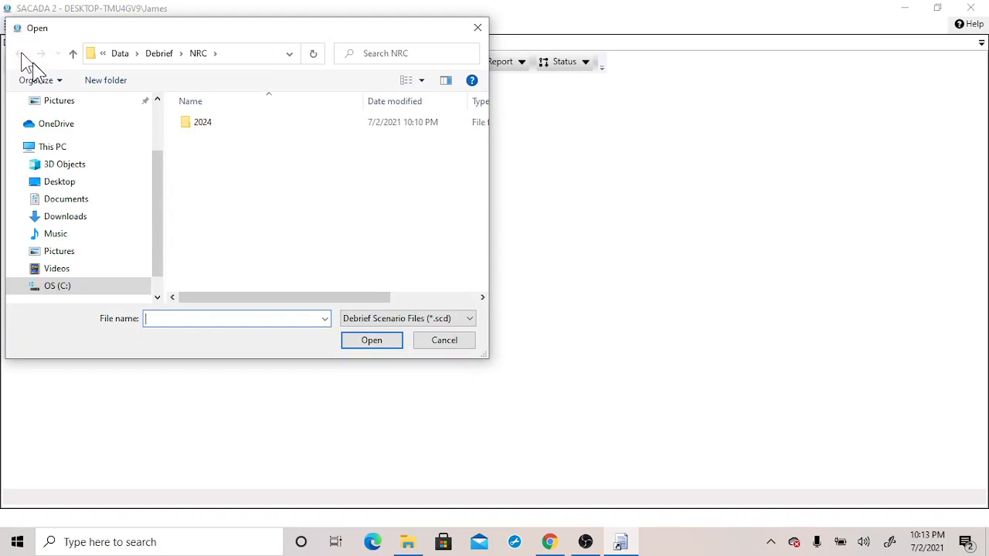
pyautogui.click(18, 288)
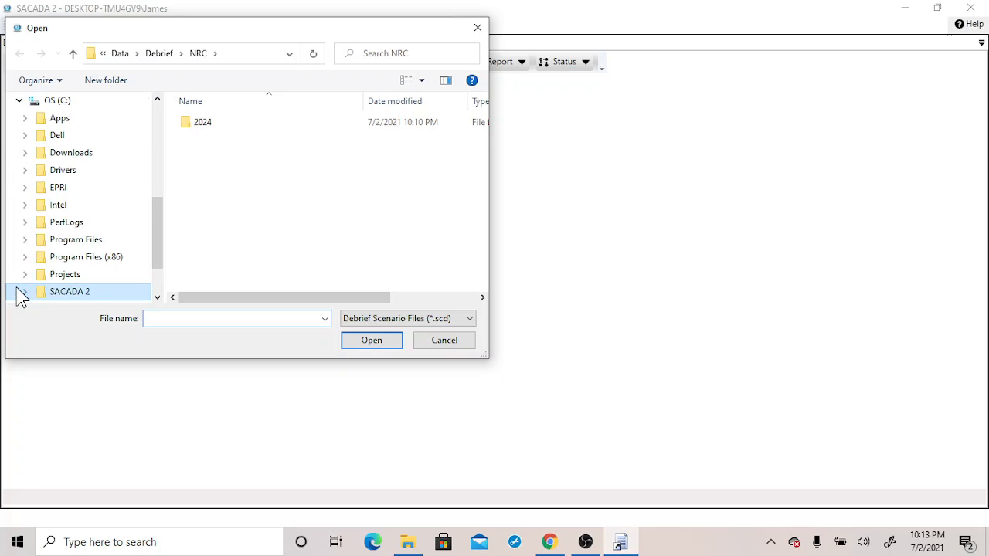
pyautogui.click(23, 293)
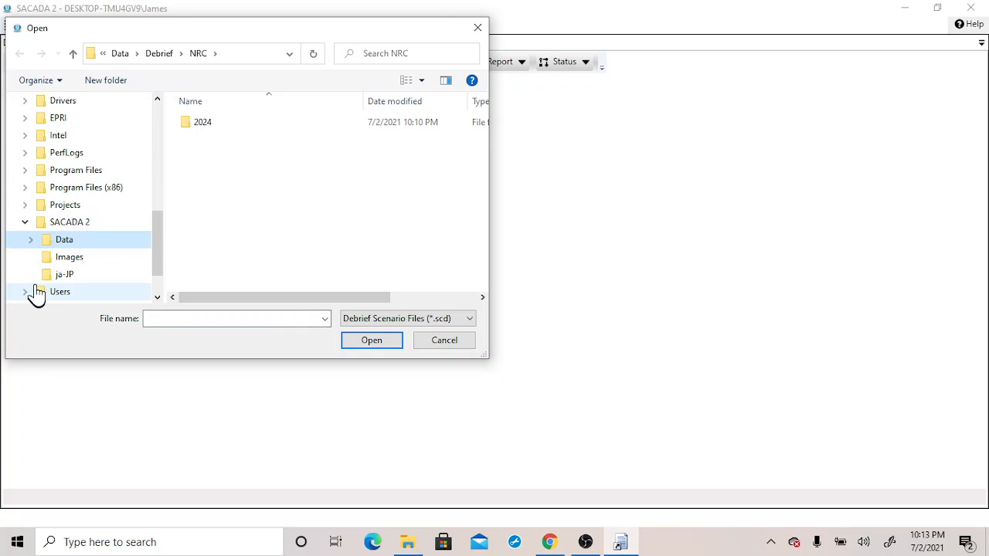
pyautogui.click(31, 241)
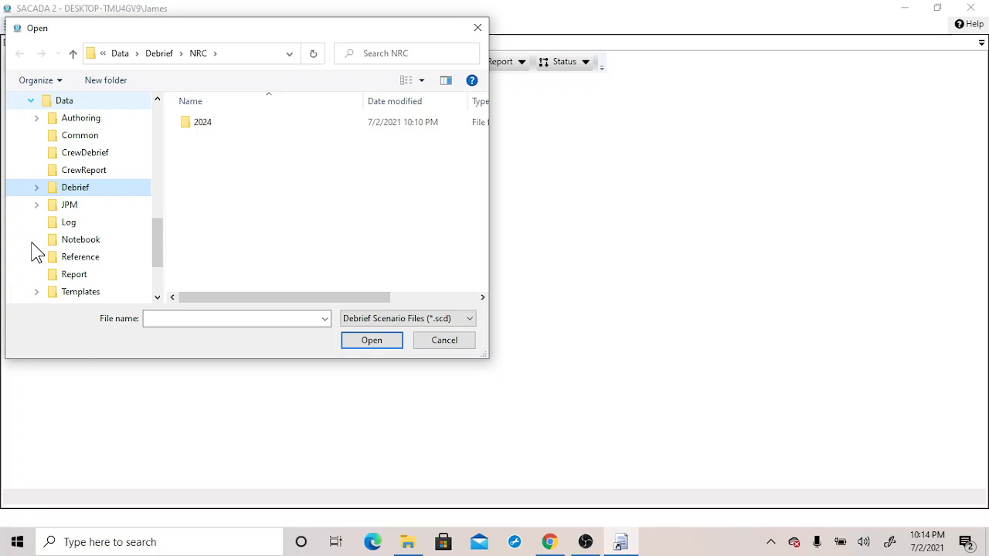
pyautogui.click(36, 187)
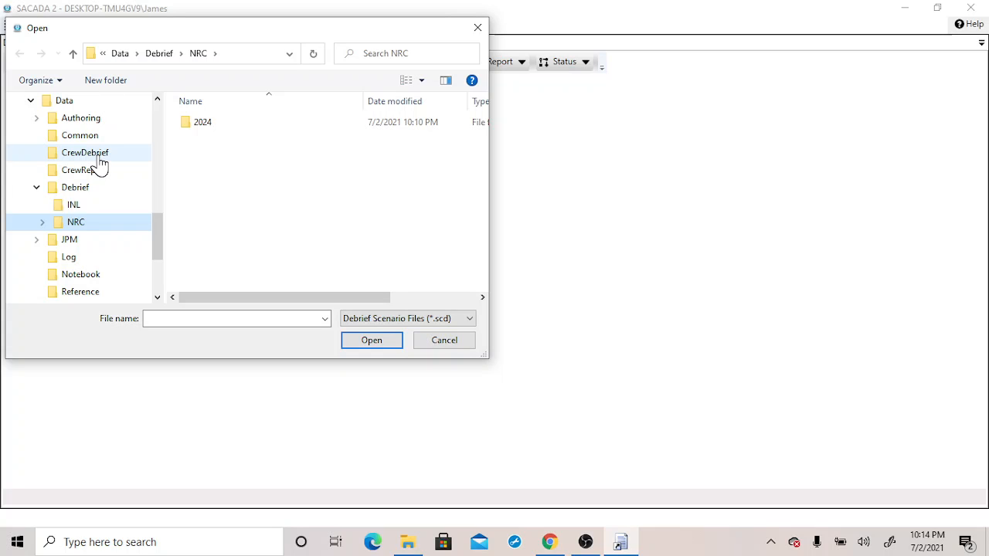
pyautogui.click(100, 160)
pyautogui.click(249, 128)
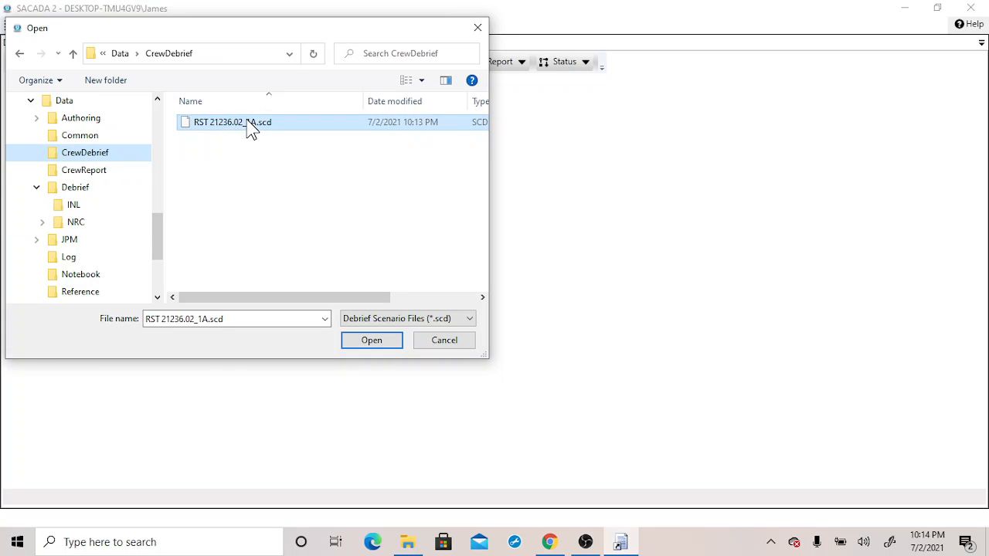
pyautogui.click(374, 345)
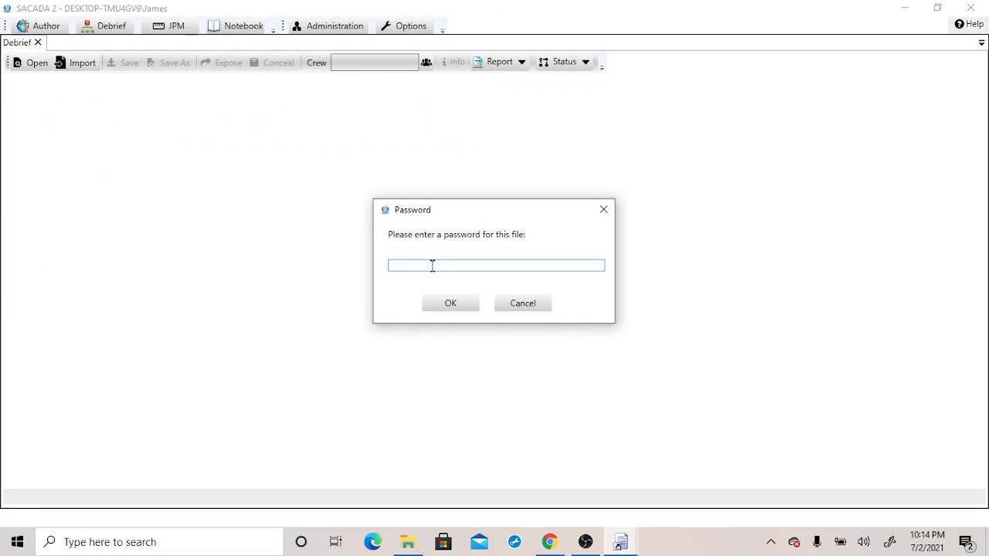
# Enter the file's password to open the exposed debrief scenario
pyautogui.write('•••••')
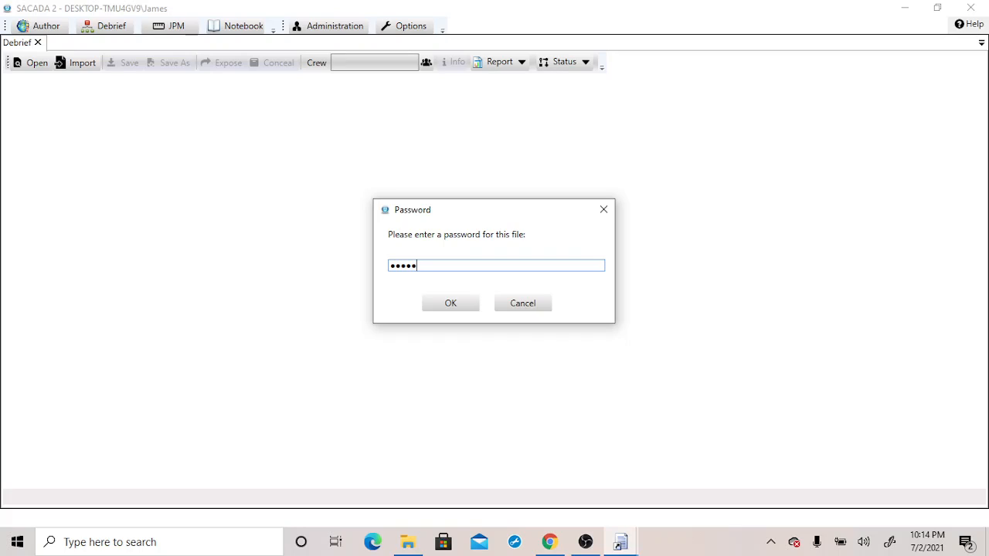
pyautogui.click(451, 307)
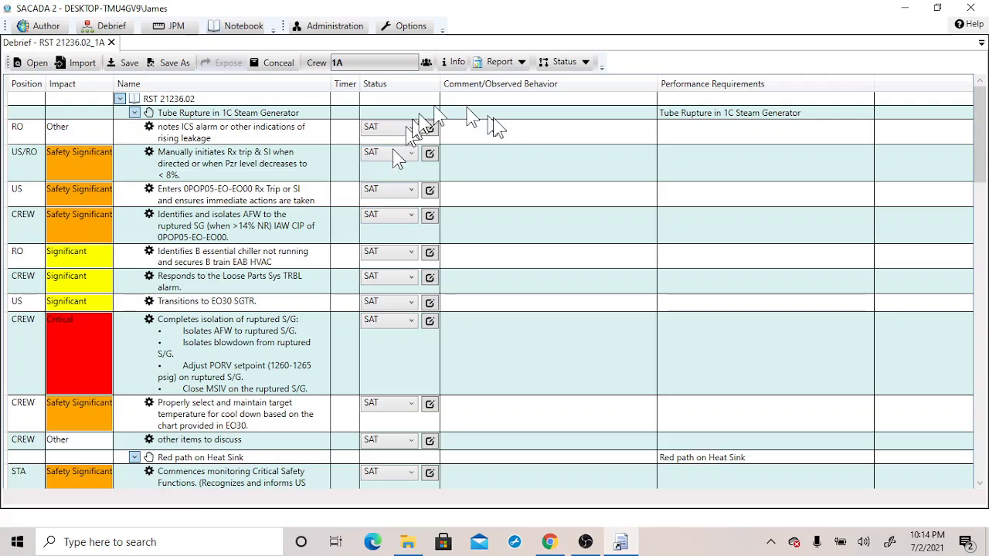
# Review the crew 1A staff information and close it without changes
pyautogui.click(426, 64)
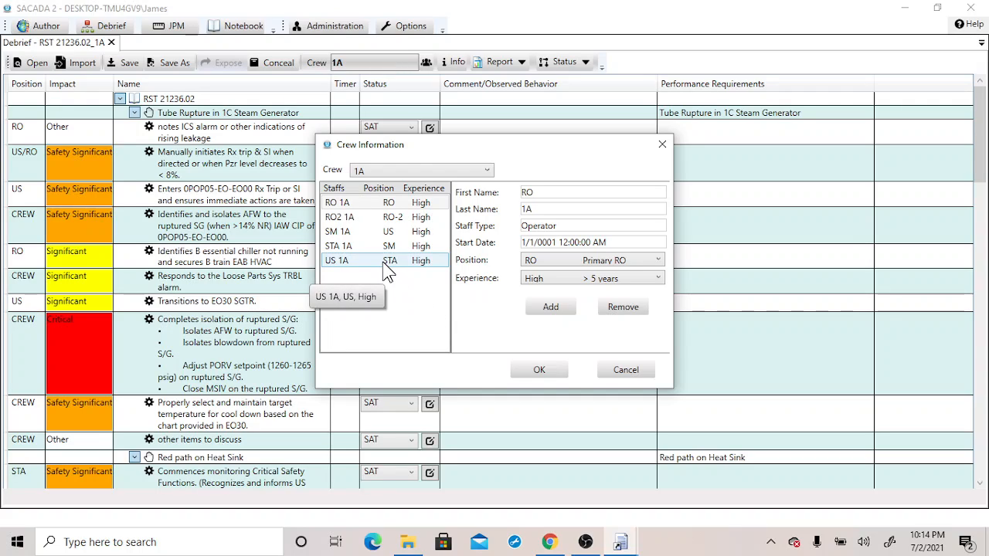
pyautogui.click(626, 371)
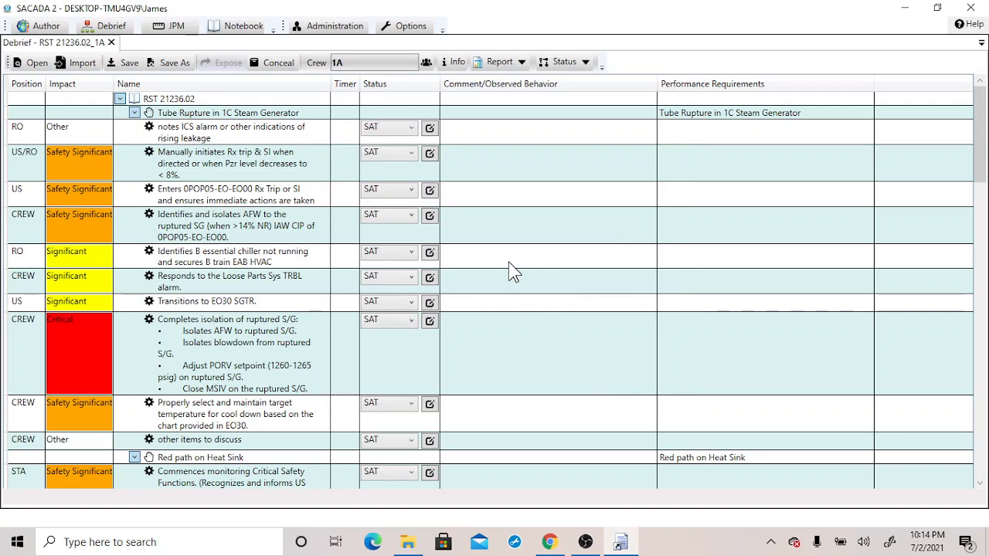
# Set the Rx trip & SI task's status to SAT Δ with the comment TEST3, then save the debrief
pyautogui.click(412, 153)
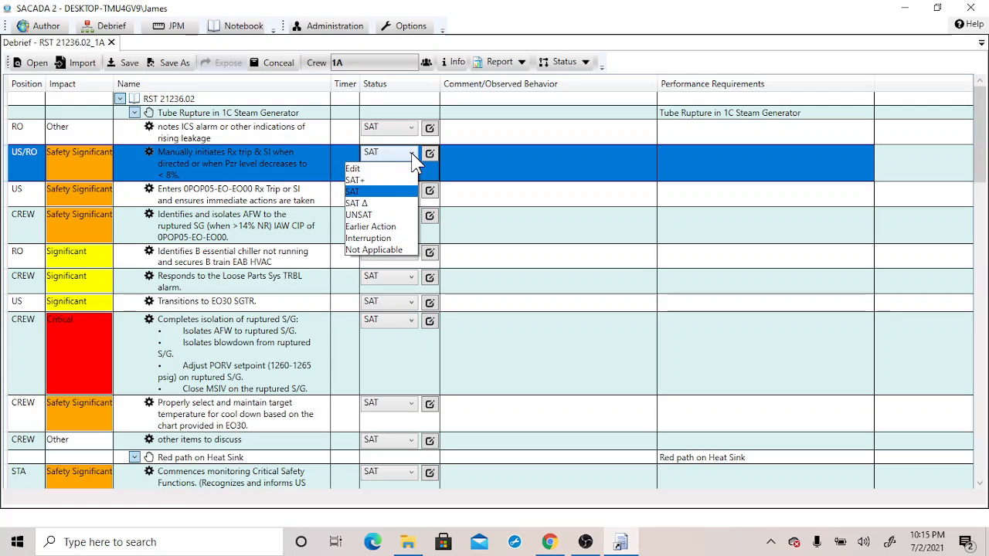
pyautogui.click(378, 212)
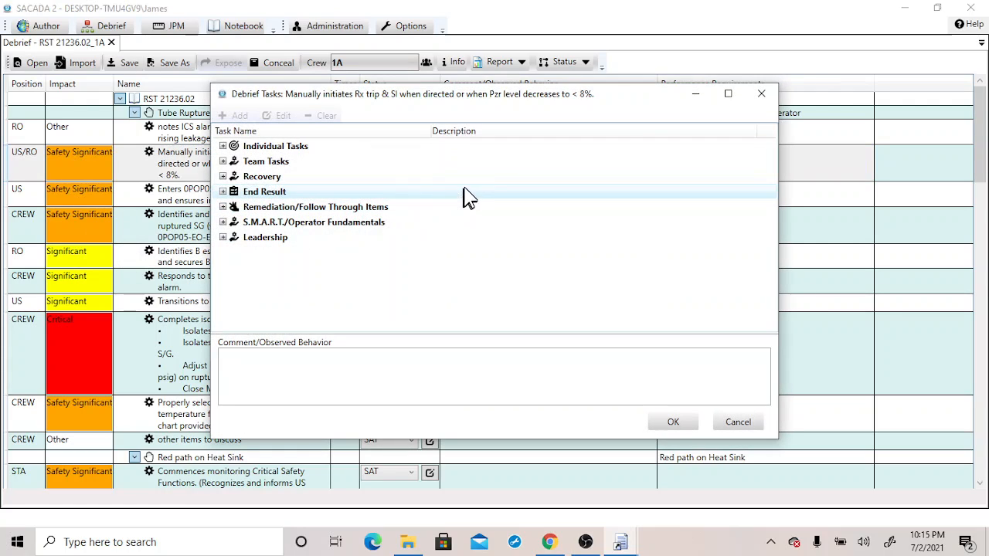
pyautogui.click(389, 377)
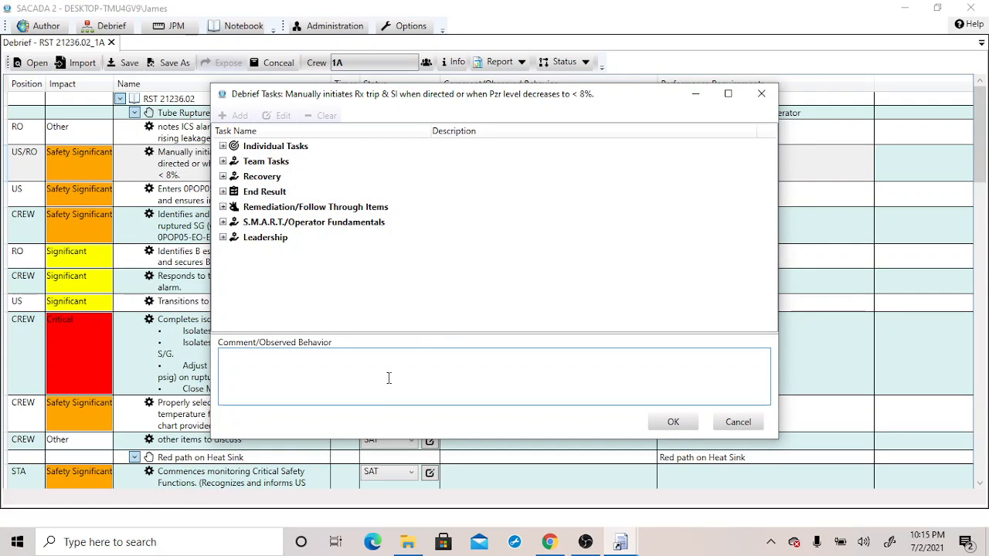
pyautogui.write('TEST3')
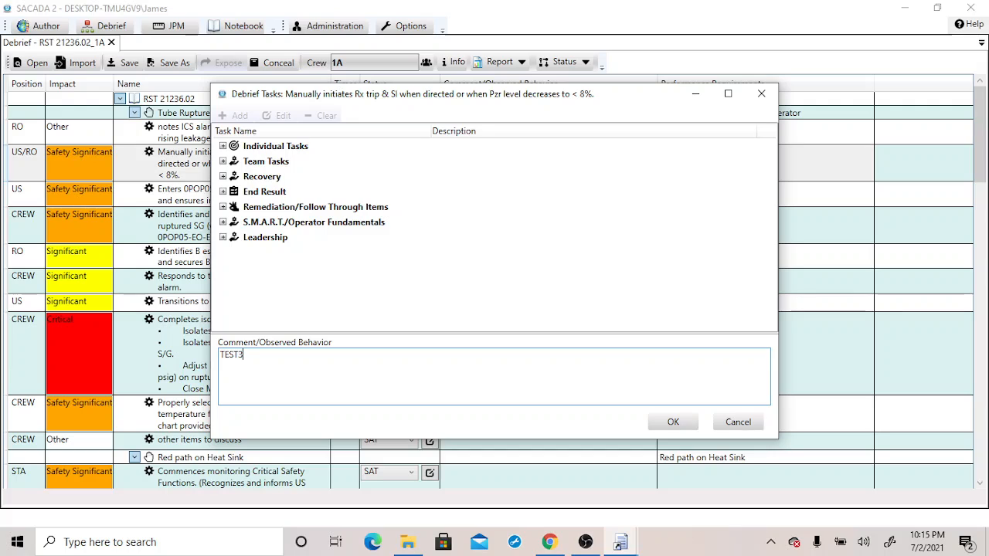
pyautogui.click(673, 422)
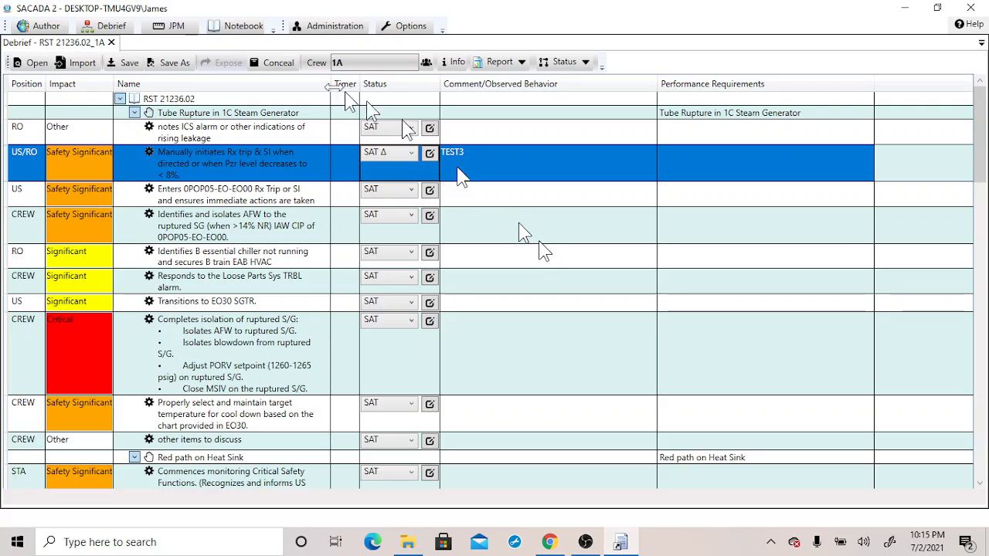
pyautogui.click(130, 64)
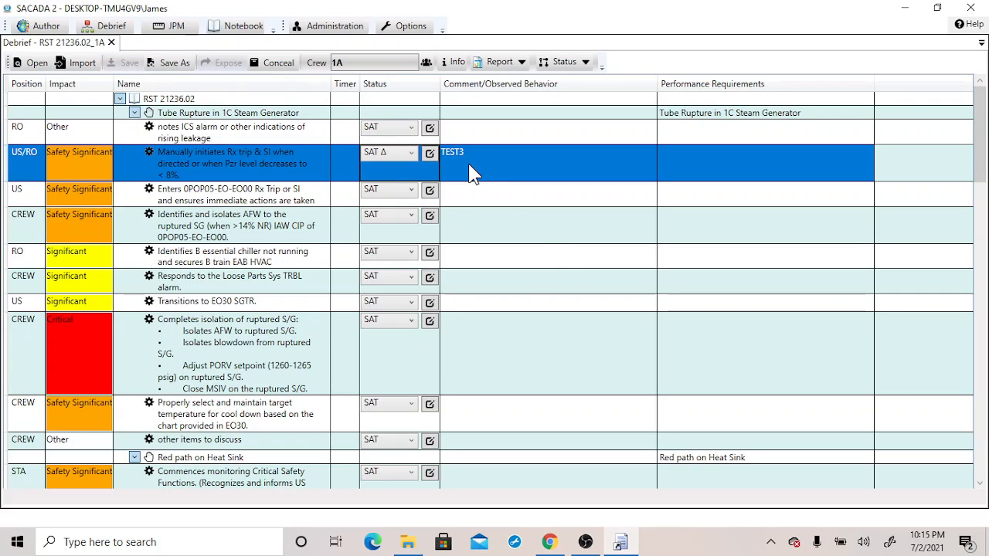
# Mark the debrief Complete and save the debrief report as DebriefReport-RST 21236.02-1A in the CrewReport folder
pyautogui.click(586, 63)
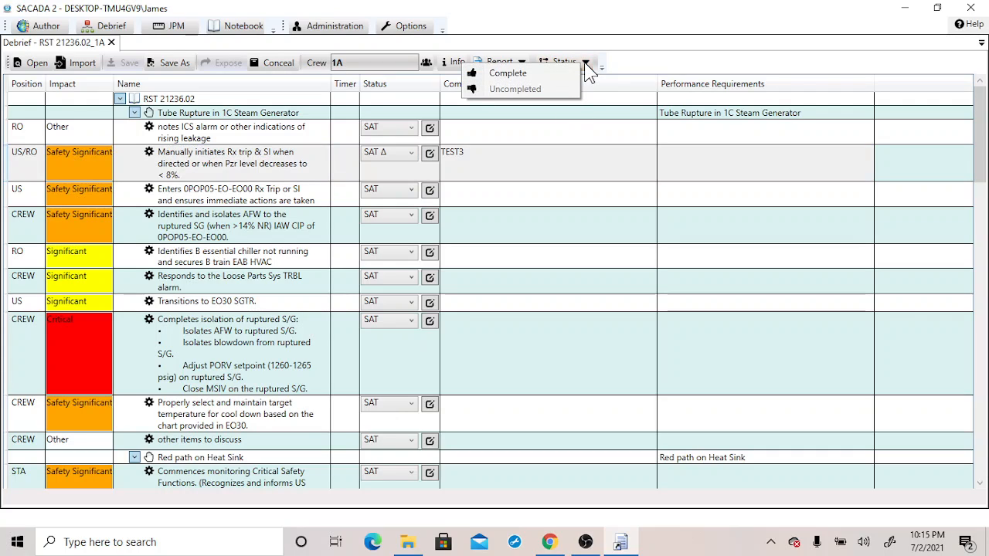
pyautogui.click(530, 74)
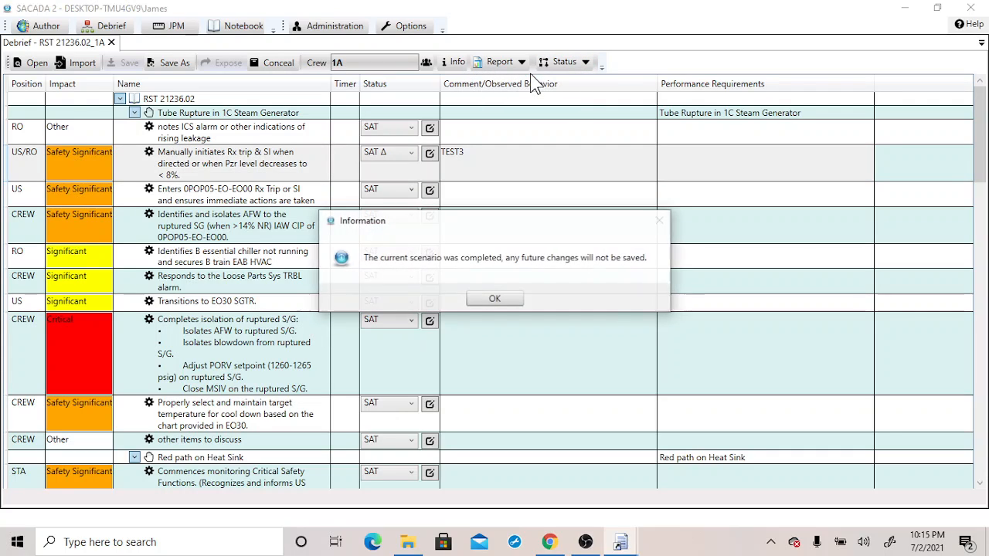
pyautogui.click(506, 299)
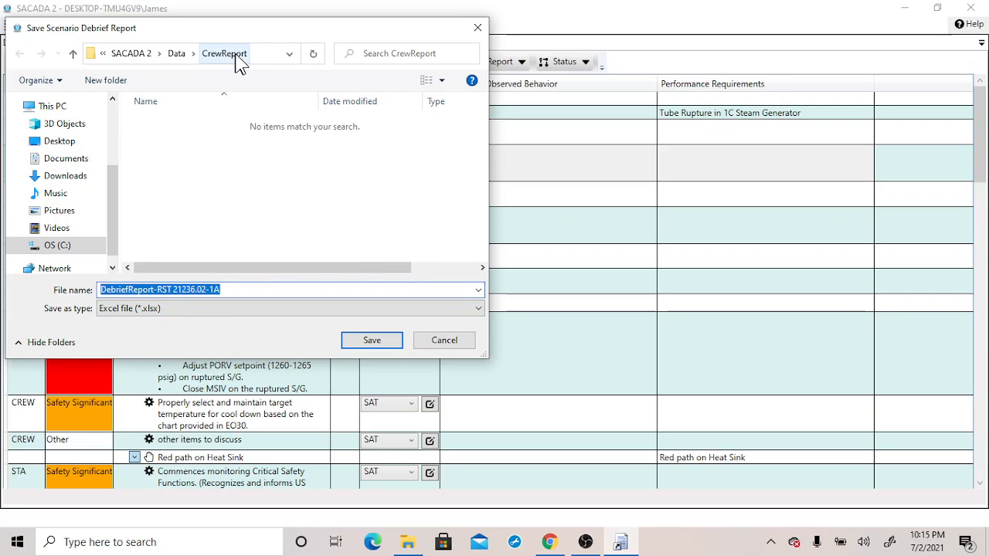
pyautogui.click(385, 345)
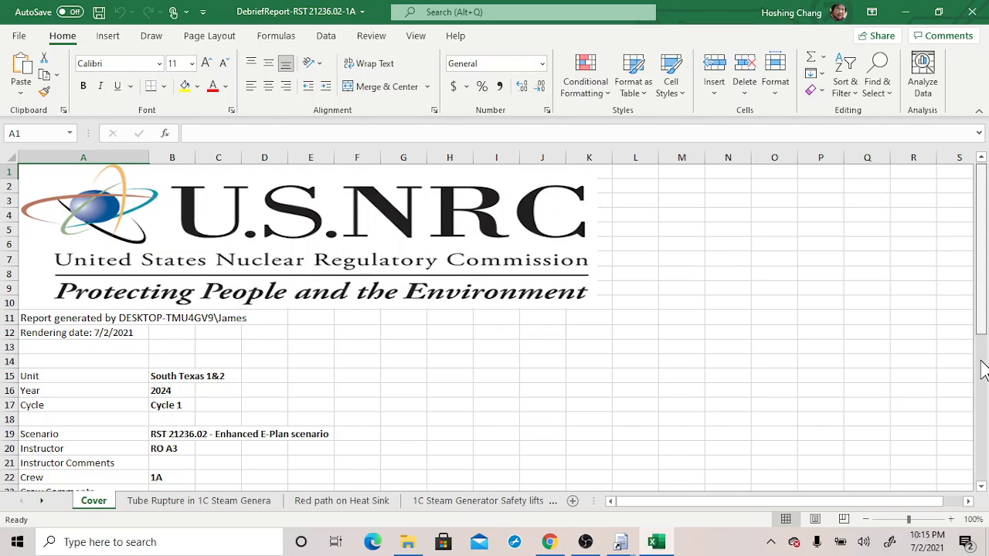
# Review the debrief report workbook's cover statistics and malfunction sheets, then close it and acknowledge the report notice
pyautogui.scroll(-3, 982, 370)
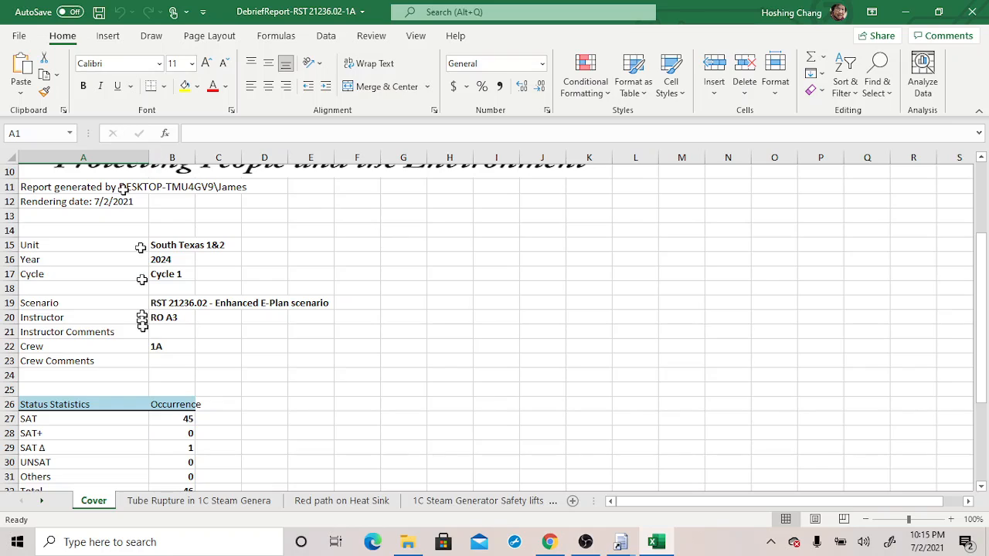
pyautogui.click(982, 451)
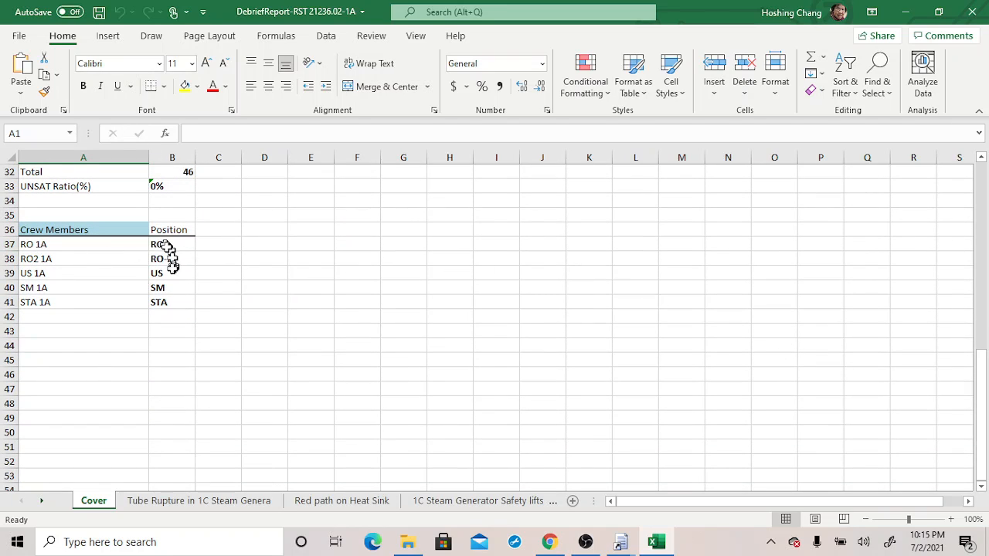
pyautogui.click(197, 503)
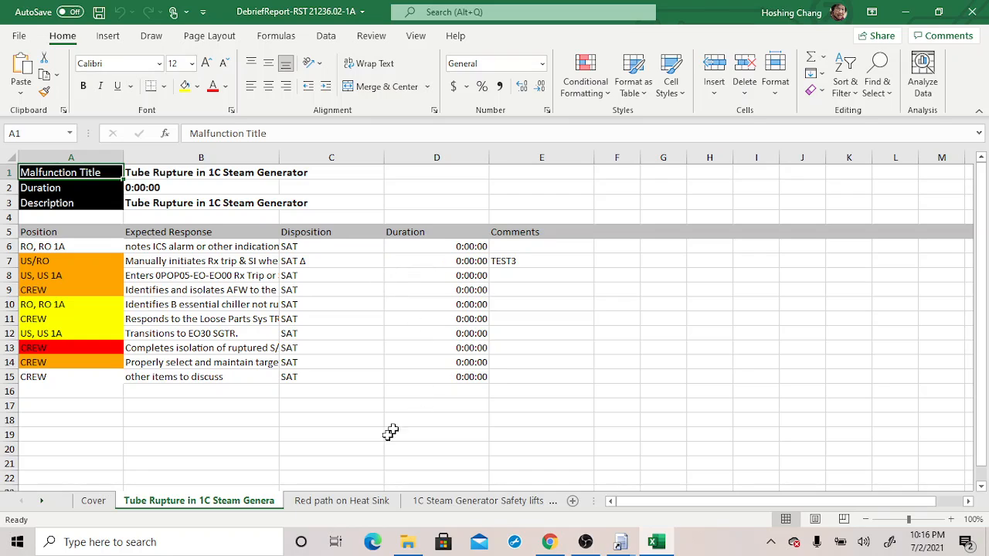
pyautogui.click(339, 504)
pyautogui.click(427, 504)
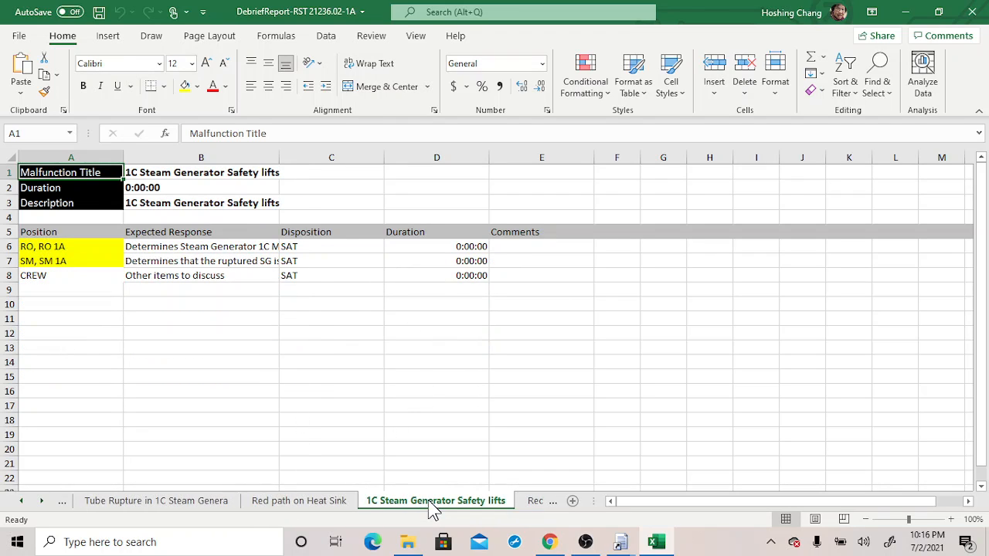
pyautogui.click(976, 17)
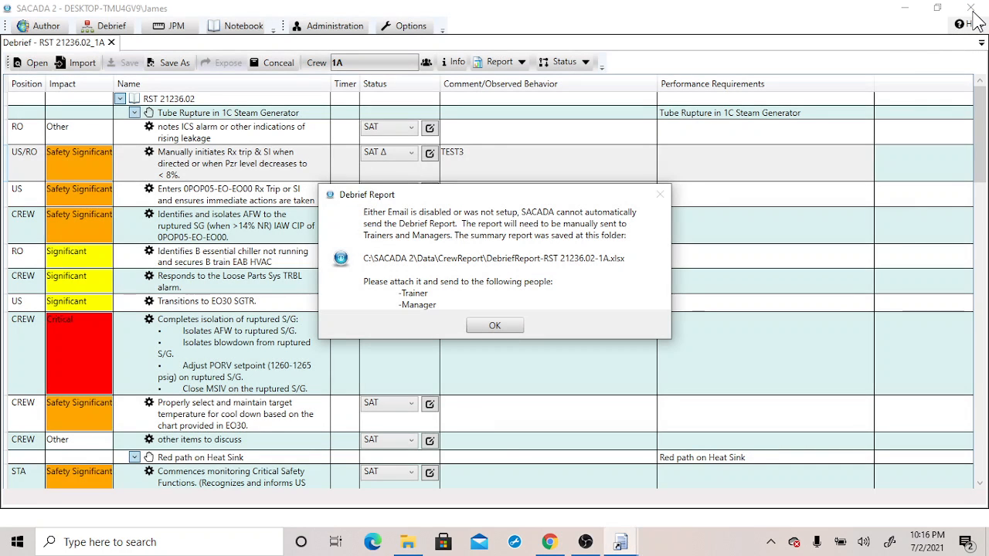
pyautogui.click(494, 326)
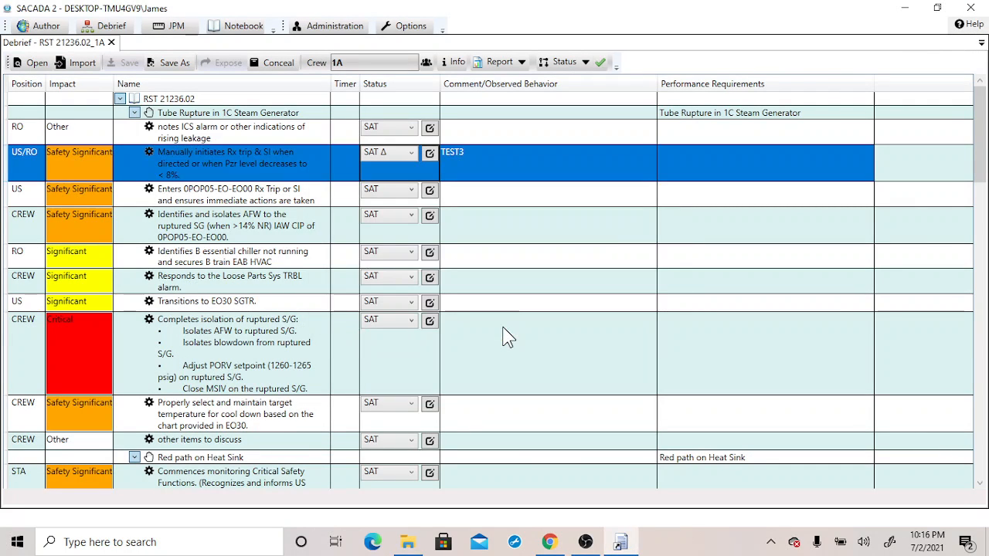
# Locate the saved debrief report file in the SACADA 2 Data CrewReport folder
pyautogui.click(408, 542)
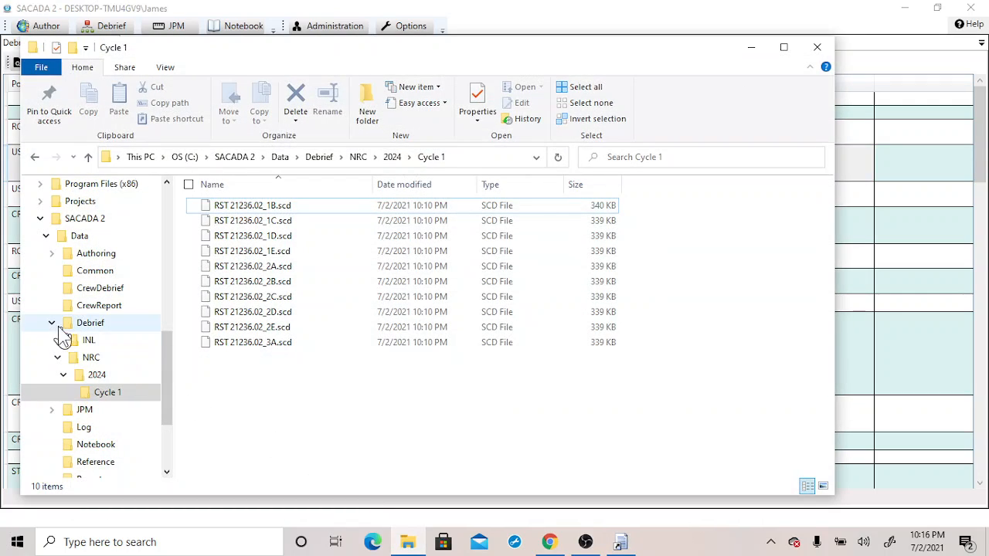
pyautogui.click(51, 323)
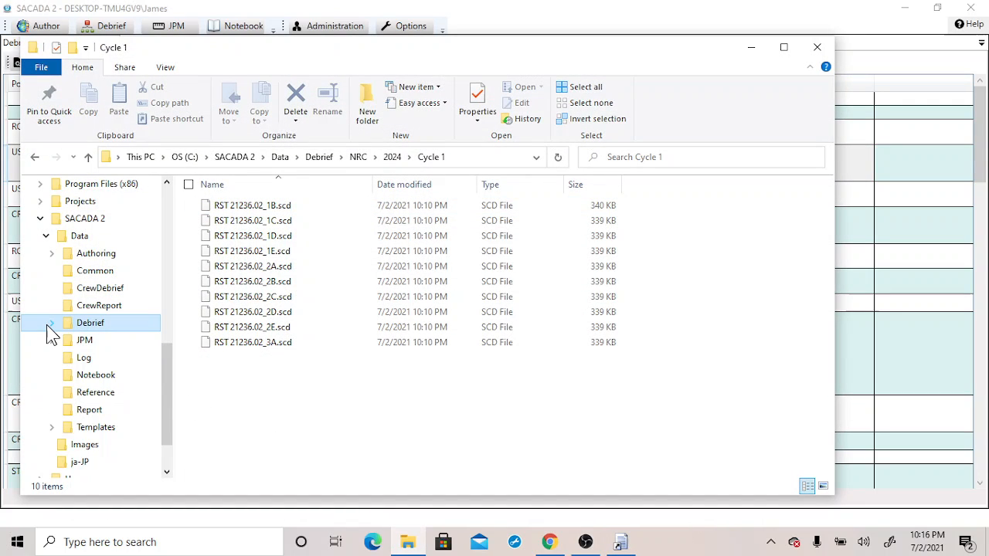
pyautogui.click(108, 308)
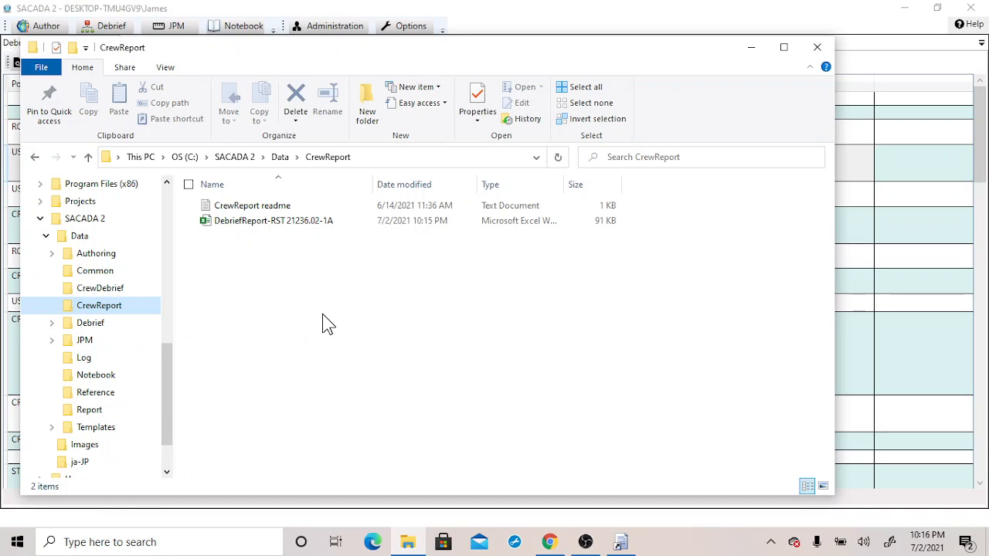
pyautogui.click(272, 232)
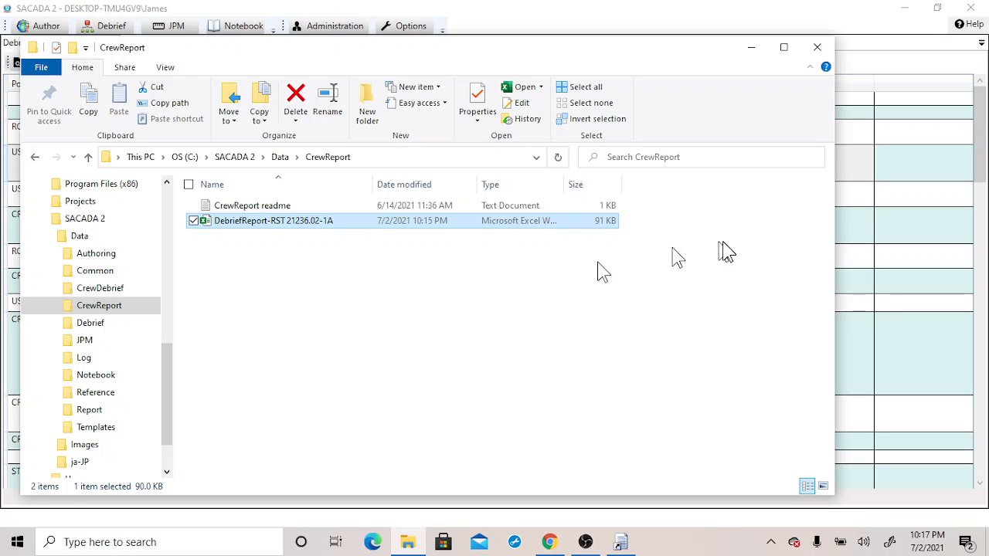
pyautogui.click(749, 51)
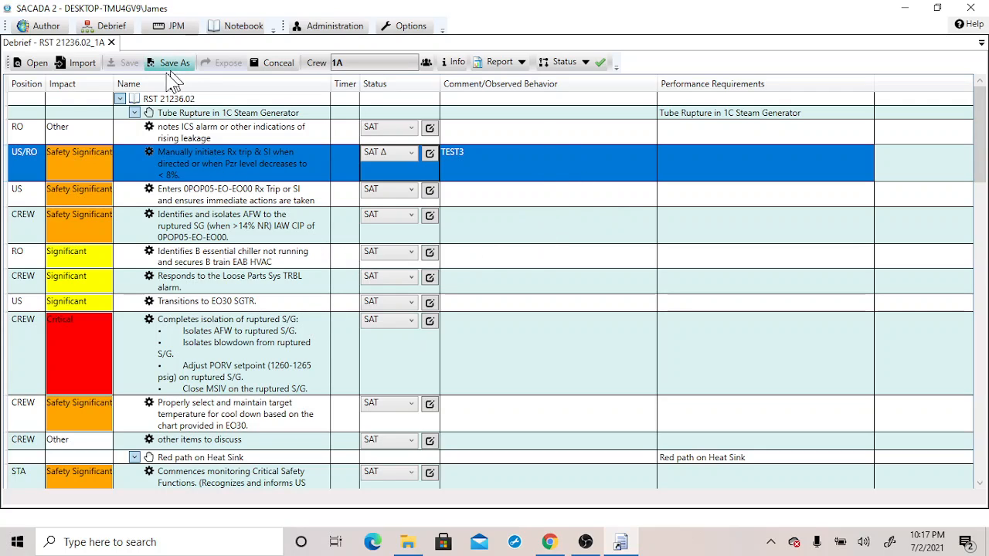
# Close the debrief and reopen RST 21236.02_1A.scd from the CrewDebrief folder, entering the file's password
pyautogui.click(113, 44)
pyautogui.click(113, 44)
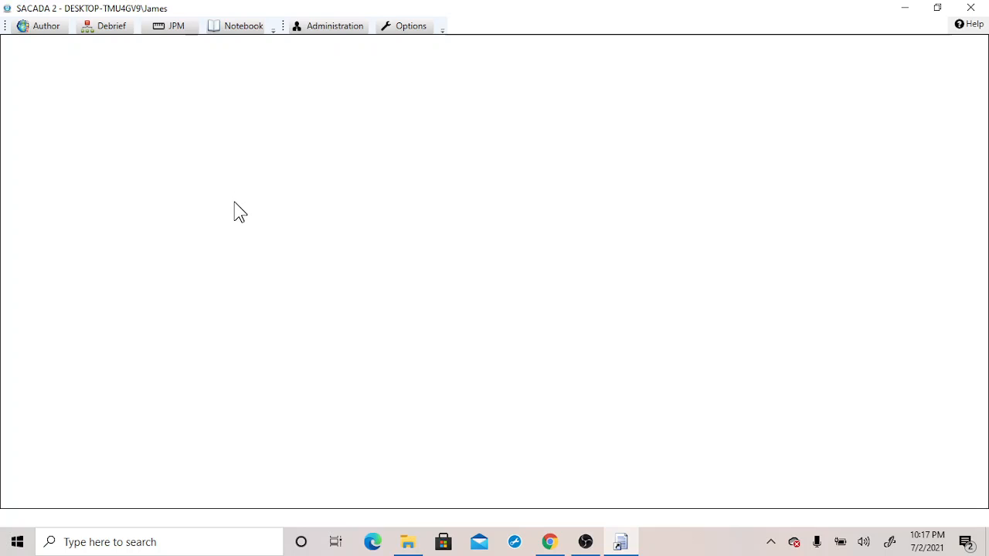
pyautogui.click(104, 29)
pyautogui.click(39, 63)
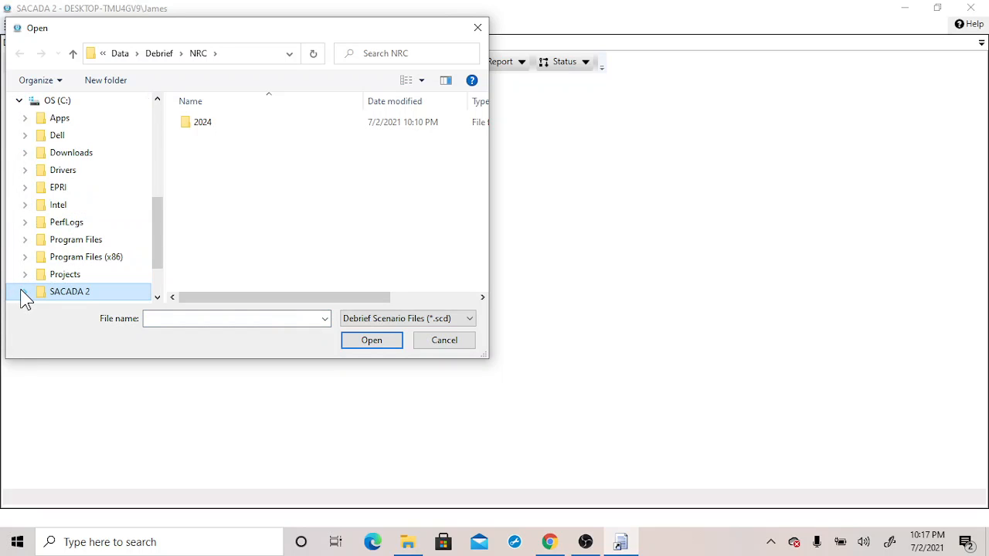
pyautogui.click(23, 294)
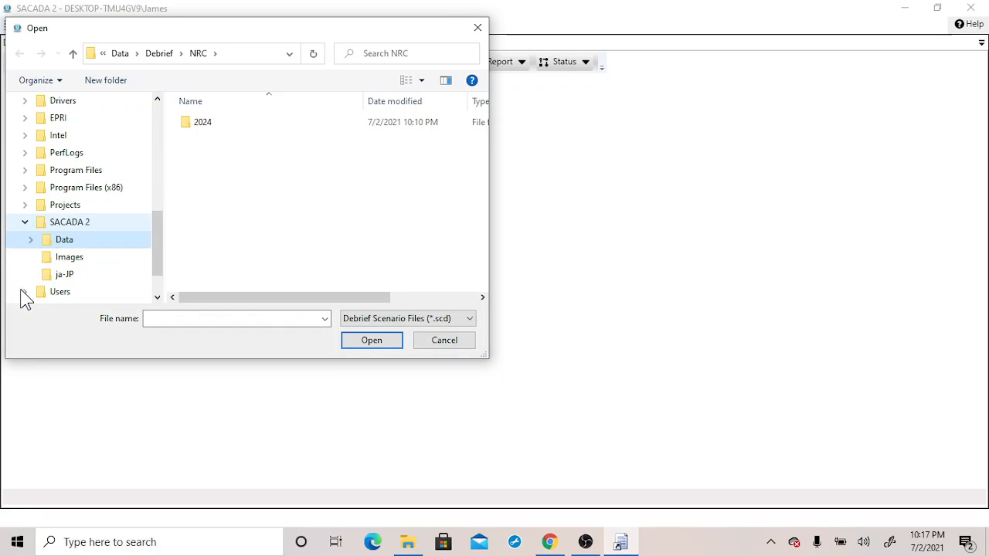
pyautogui.click(28, 243)
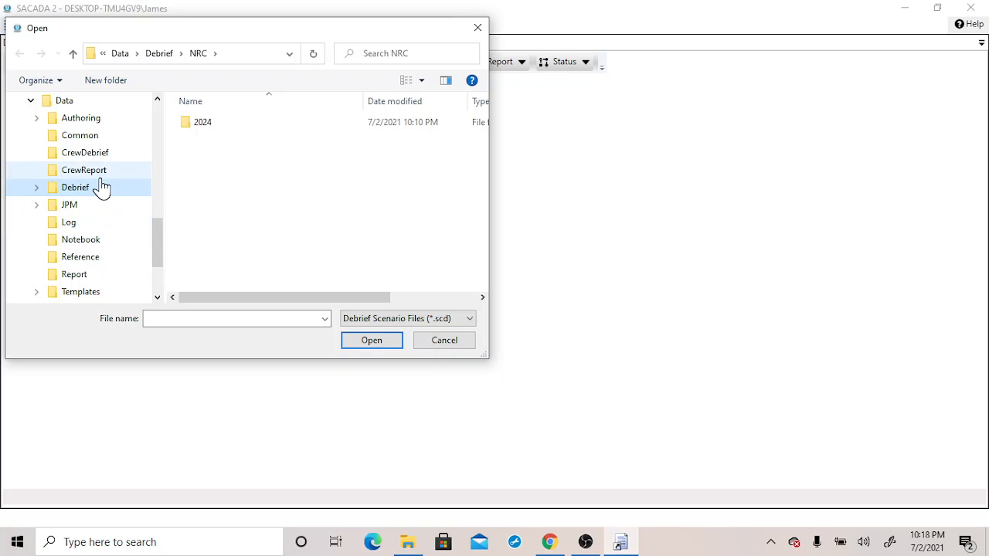
pyautogui.click(106, 157)
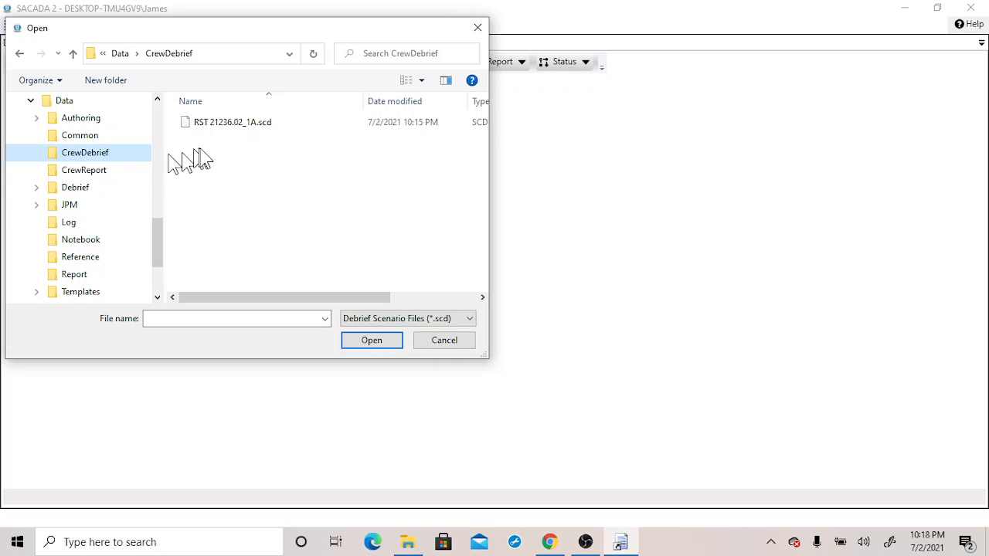
pyautogui.click(234, 125)
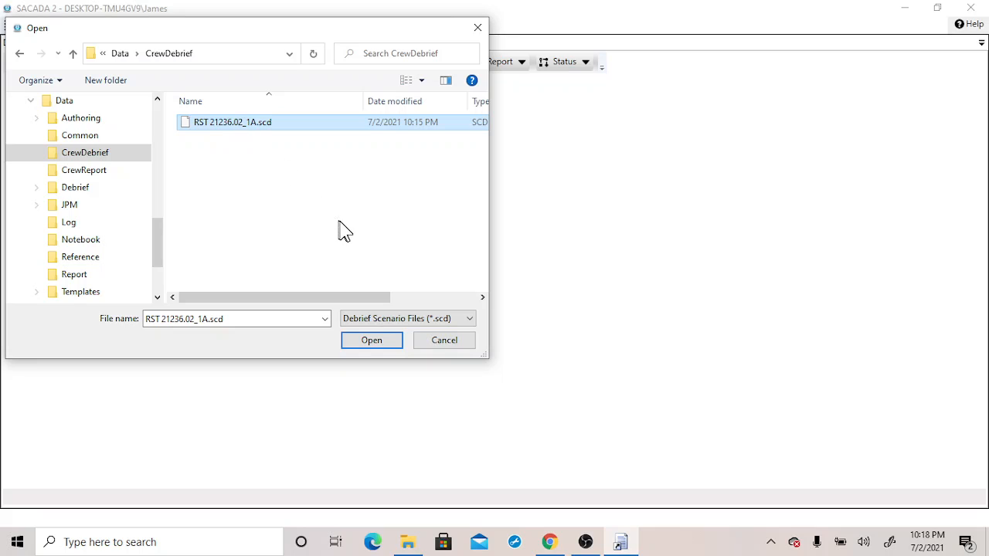
pyautogui.click(374, 346)
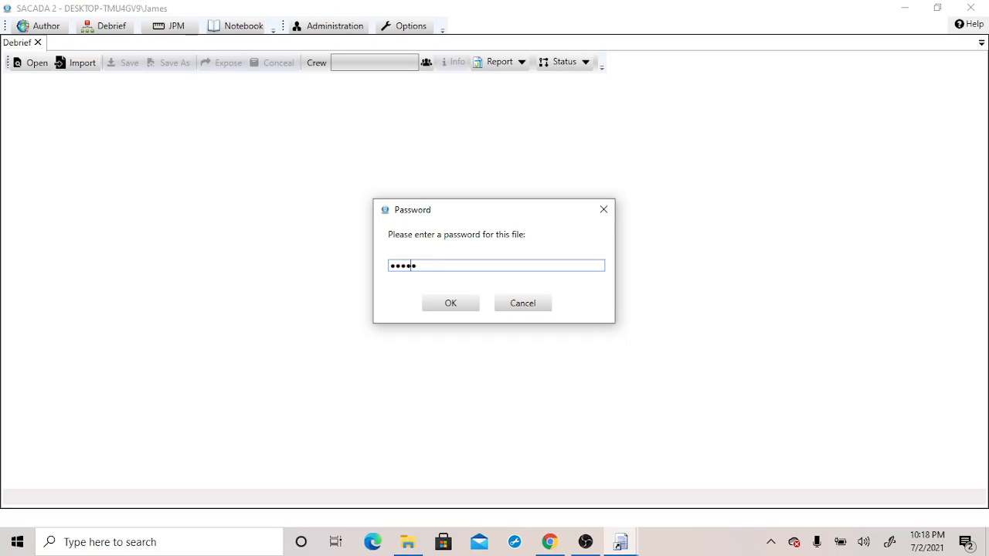
pyautogui.click(460, 306)
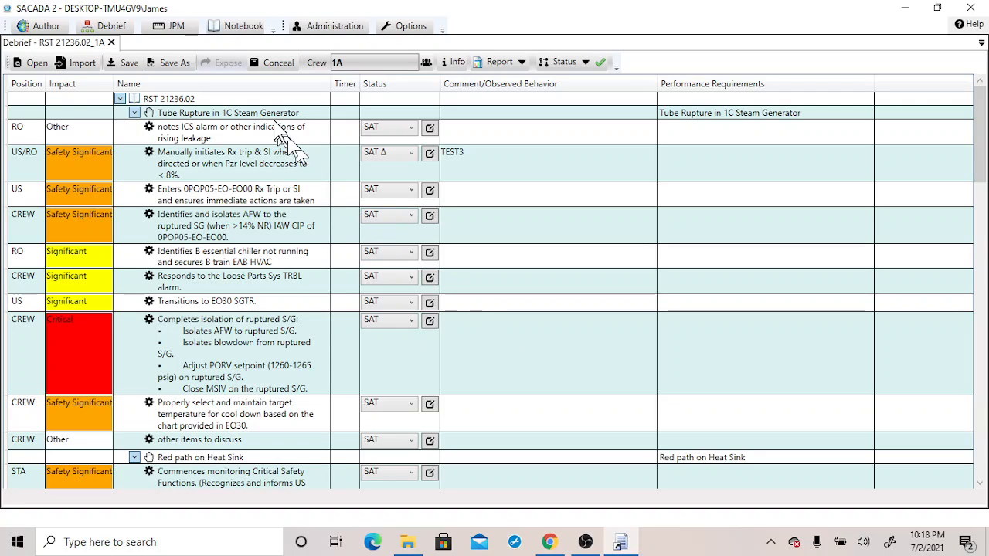
# Conceal the debrief, moving it to the protected location as RST 21236.02_1A in the NRC 2024 Cycle 1 folder
pyautogui.click(280, 69)
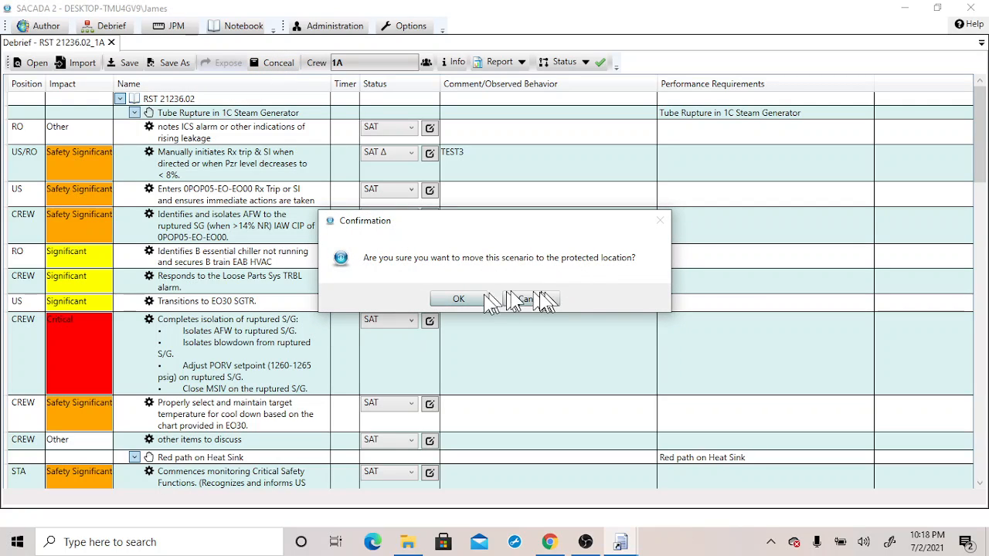
pyautogui.click(459, 300)
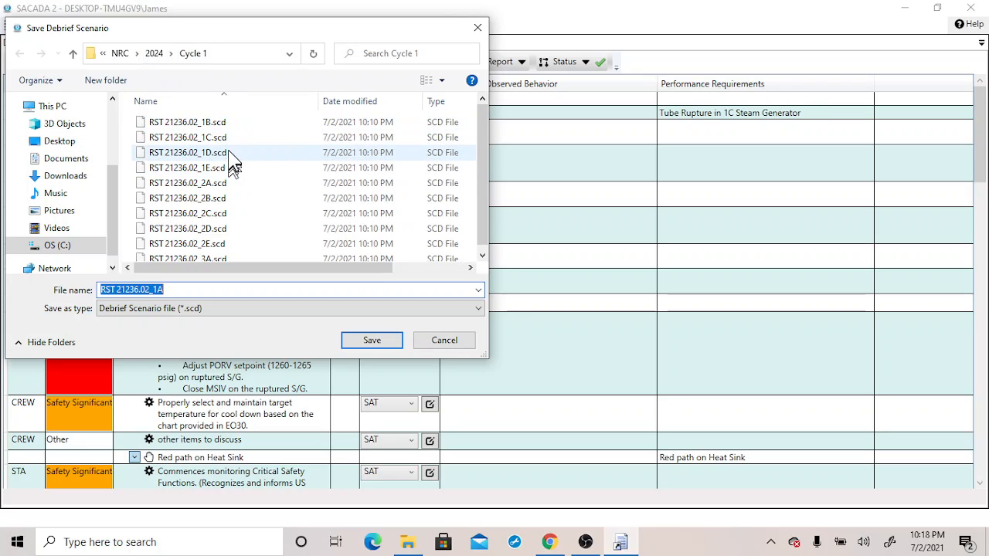
pyautogui.click(373, 341)
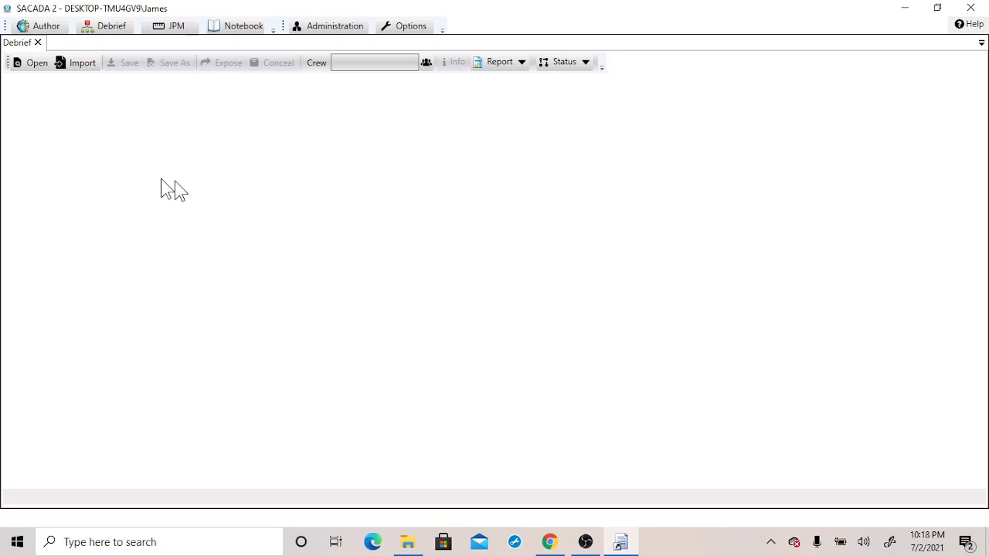
# Open the concealed RST 21236.02_1A.scd from the Debrief NRC 2024 Cycle 1 folder
pyautogui.click(33, 64)
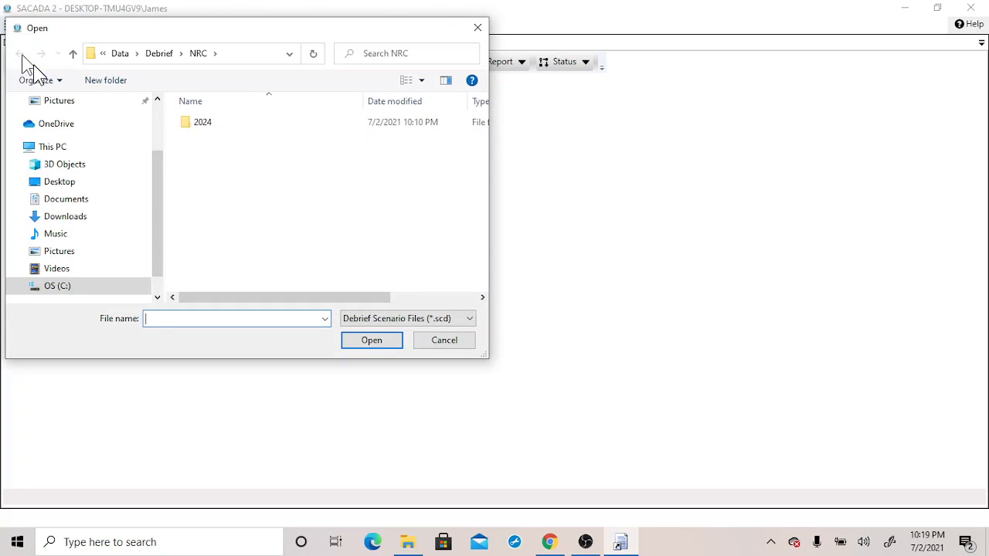
pyautogui.doubleClick(198, 123)
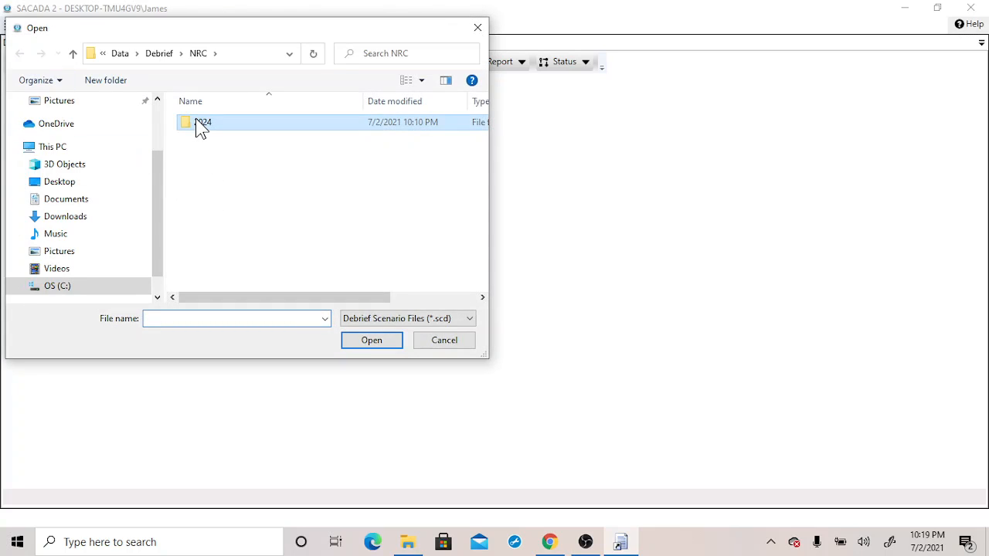
pyautogui.doubleClick(200, 125)
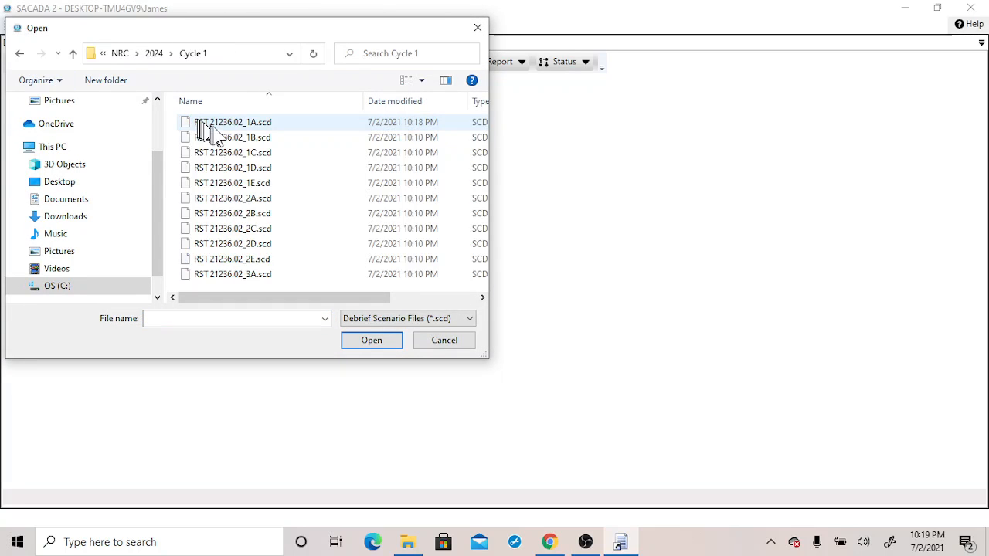
pyautogui.click(264, 124)
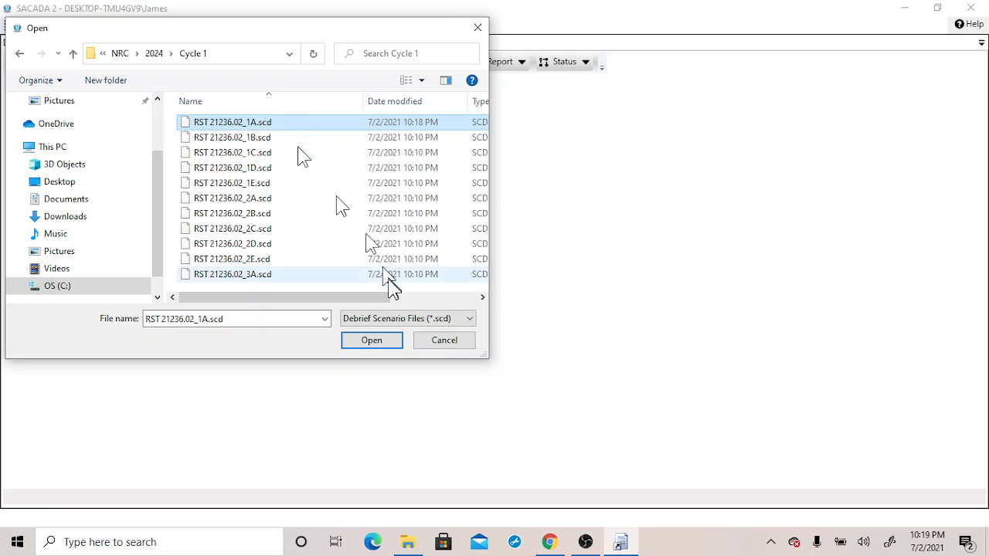
pyautogui.click(390, 340)
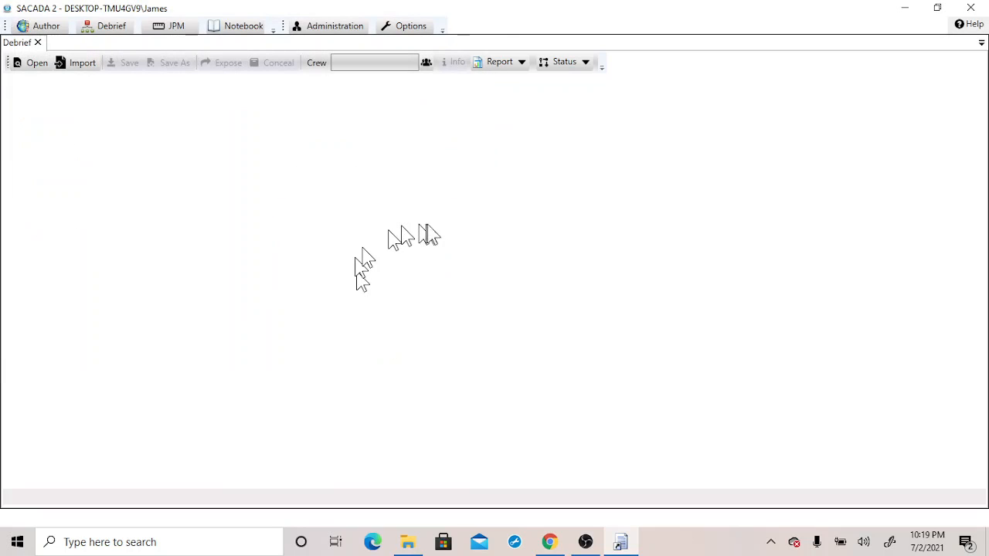